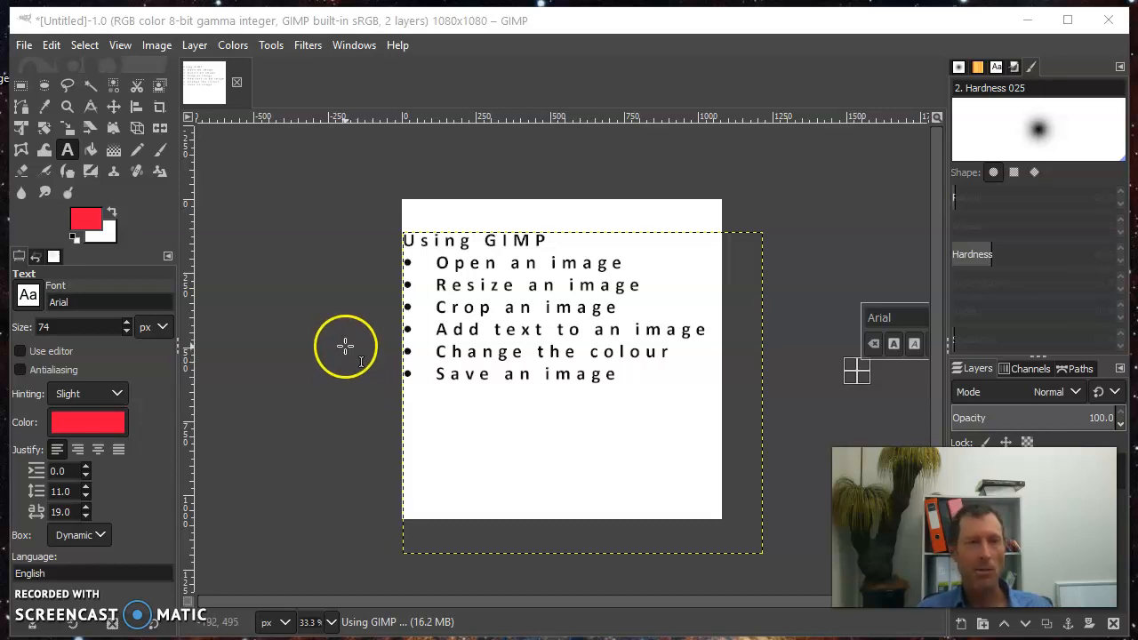
Step: Open nice-1437888_1920.jpg from the Pictures folder
{"action": "left_click", "coordinate": [24, 46]}
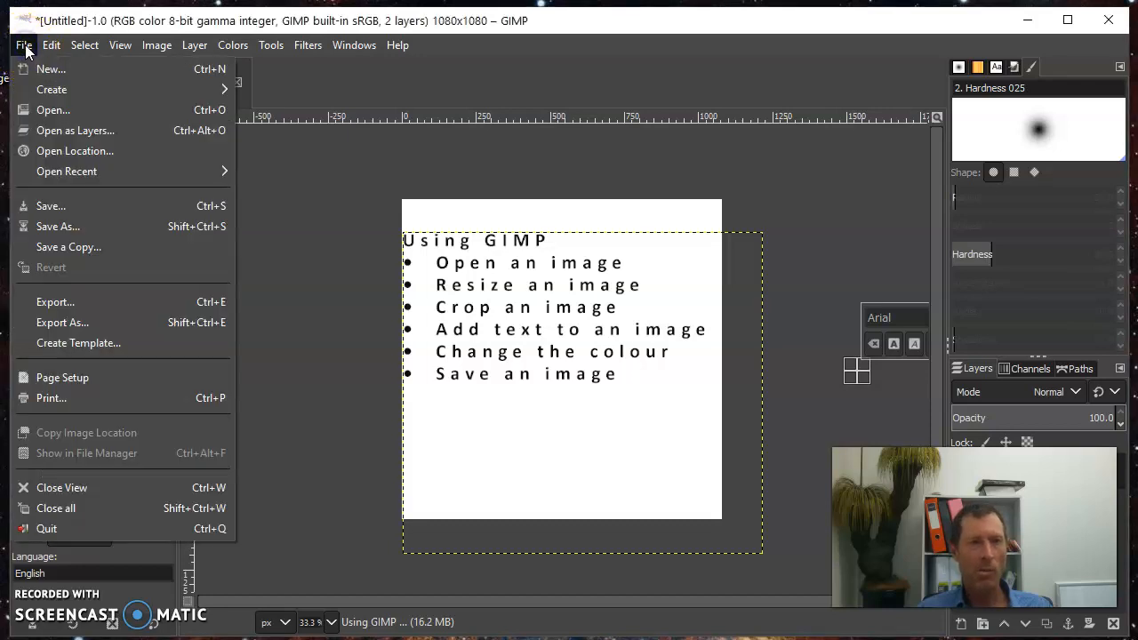
{"action": "left_click", "coordinate": [51, 111]}
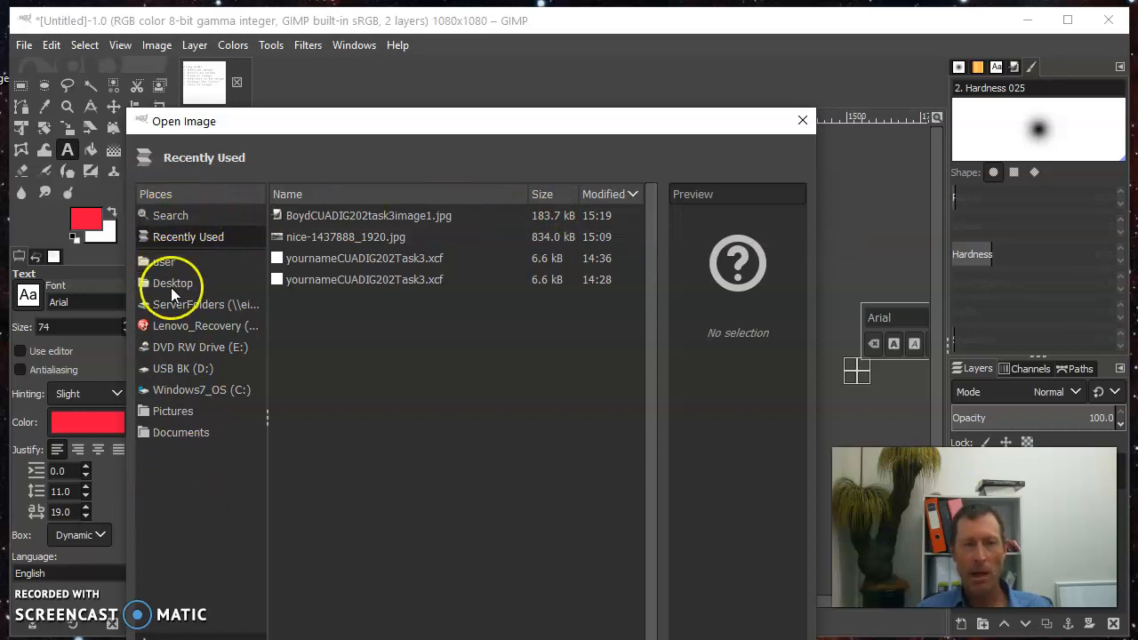
{"action": "left_click", "coordinate": [181, 411]}
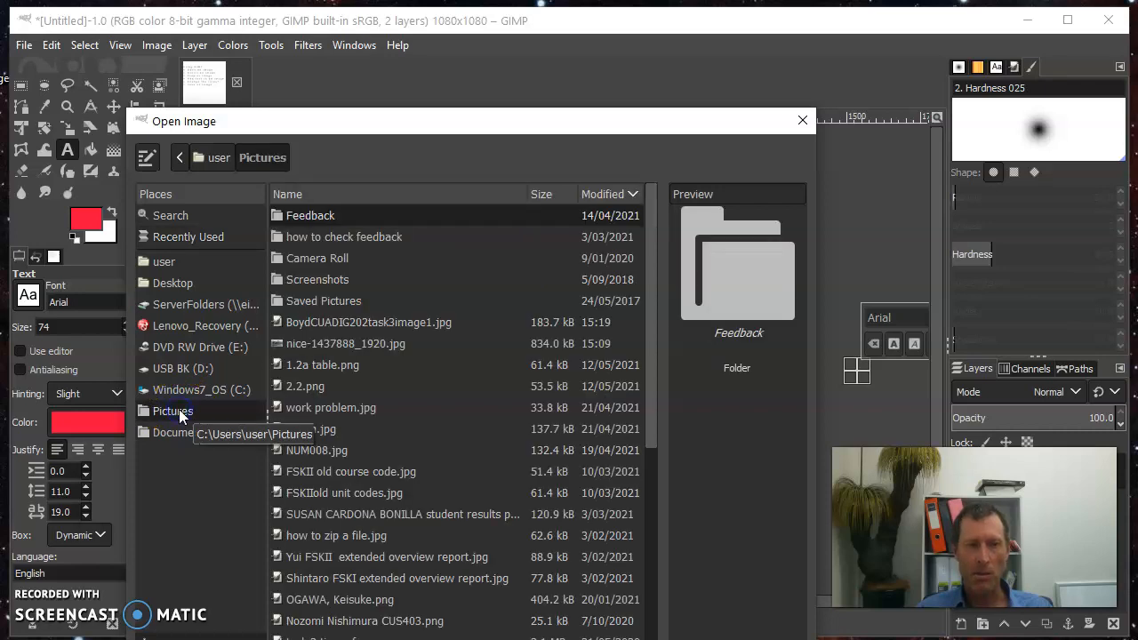
{"action": "left_click", "coordinate": [343, 343]}
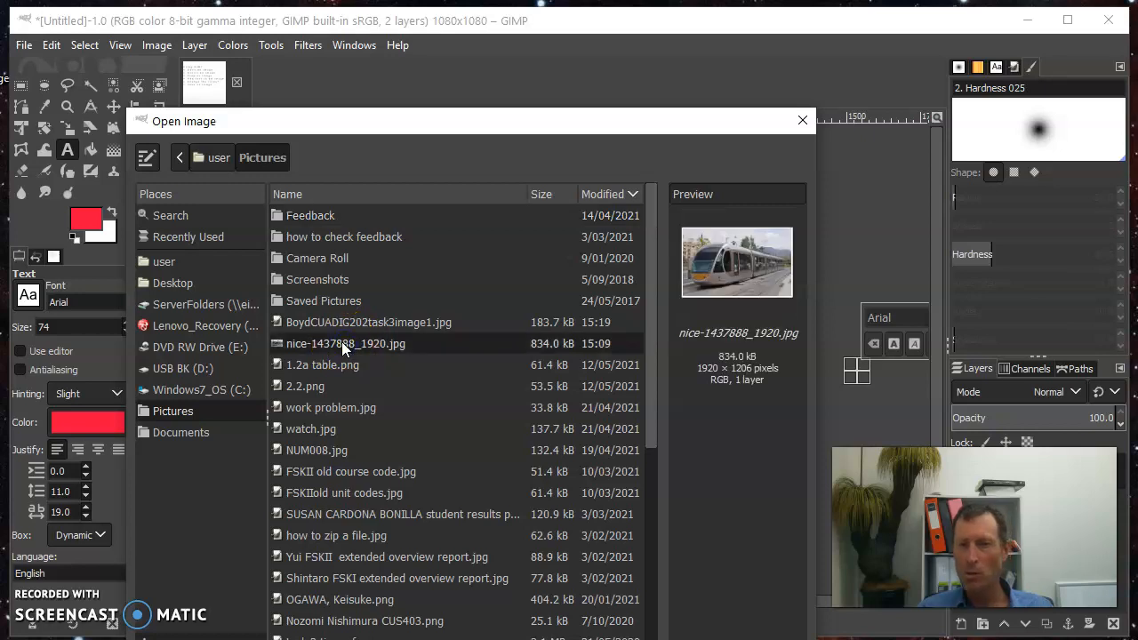
{"action": "left_click_drag", "start_coordinate": [456, 133], "coordinate": [479, 10]}
{"action": "left_click", "coordinate": [698, 619]}
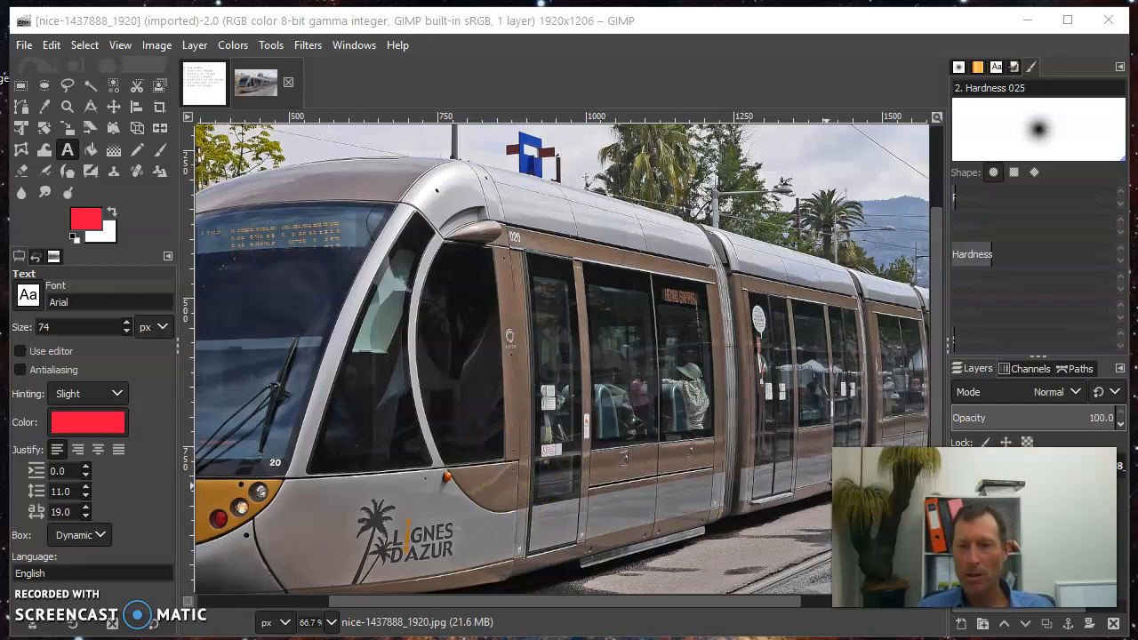
Step: Set the scale size of the full tram image to 1080 by 1080 px with width and height unlinked
{"action": "left_click", "coordinate": [204, 82]}
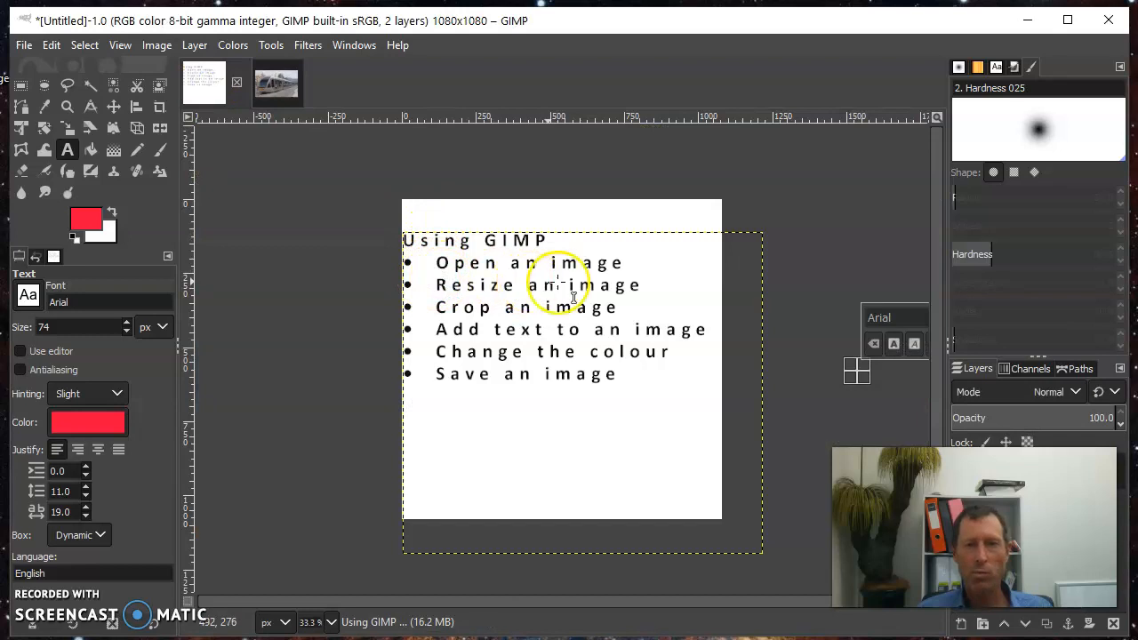
{"action": "left_click", "coordinate": [277, 84]}
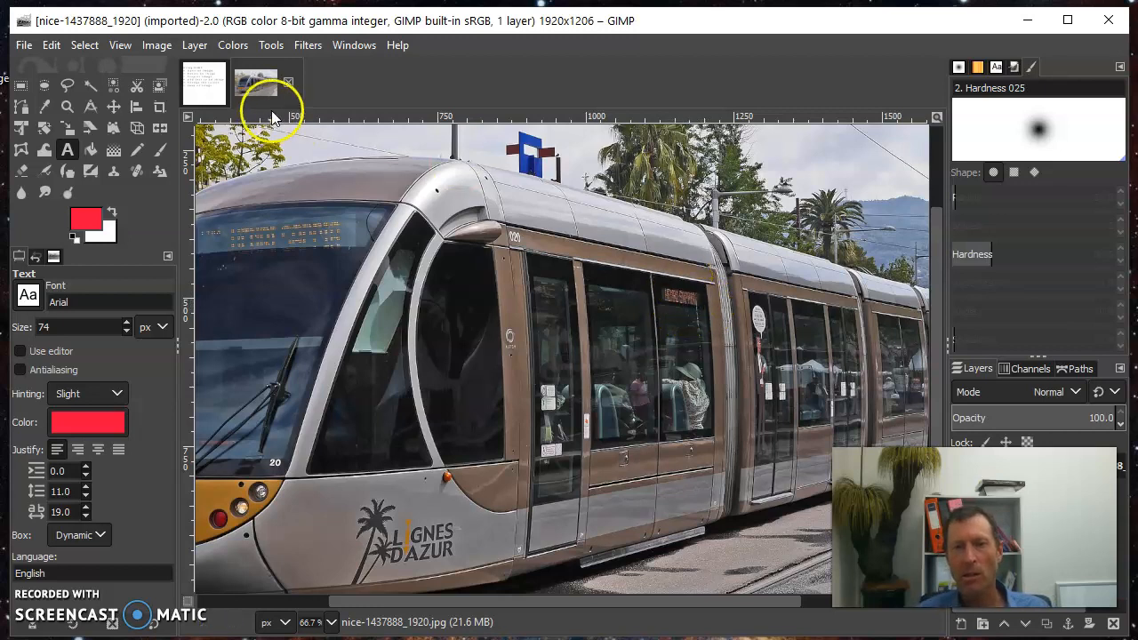
{"action": "left_click", "coordinate": [158, 47]}
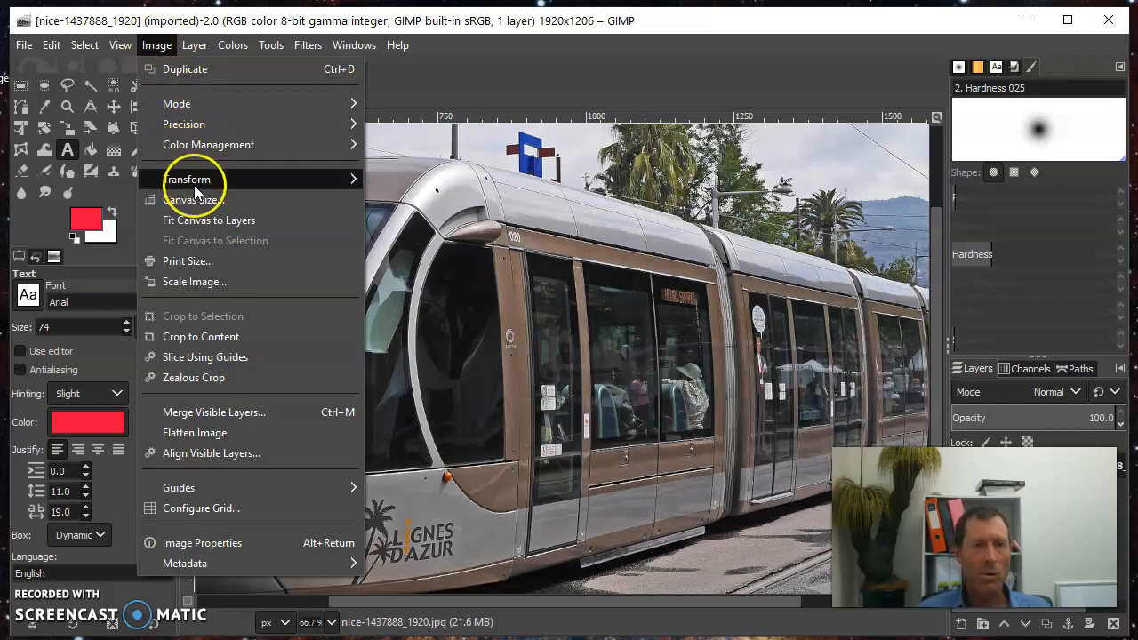
{"action": "left_click", "coordinate": [192, 282]}
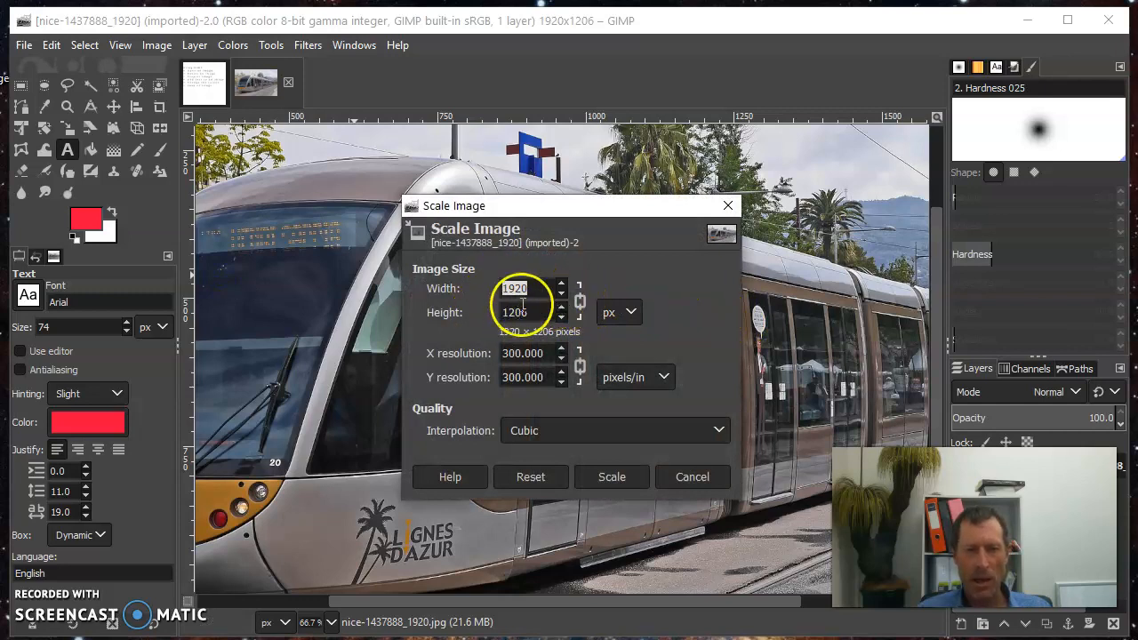
{"action": "left_click", "coordinate": [582, 301]}
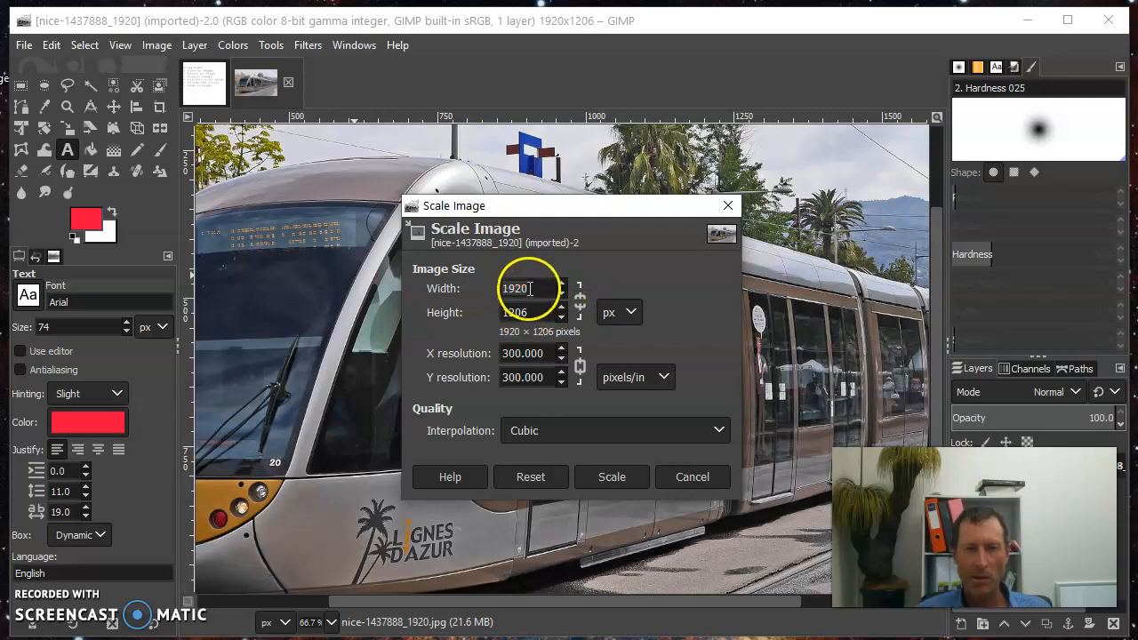
{"action": "left_click_drag", "start_coordinate": [530, 288], "coordinate": [485, 288]}
{"action": "type", "text": "1080"}
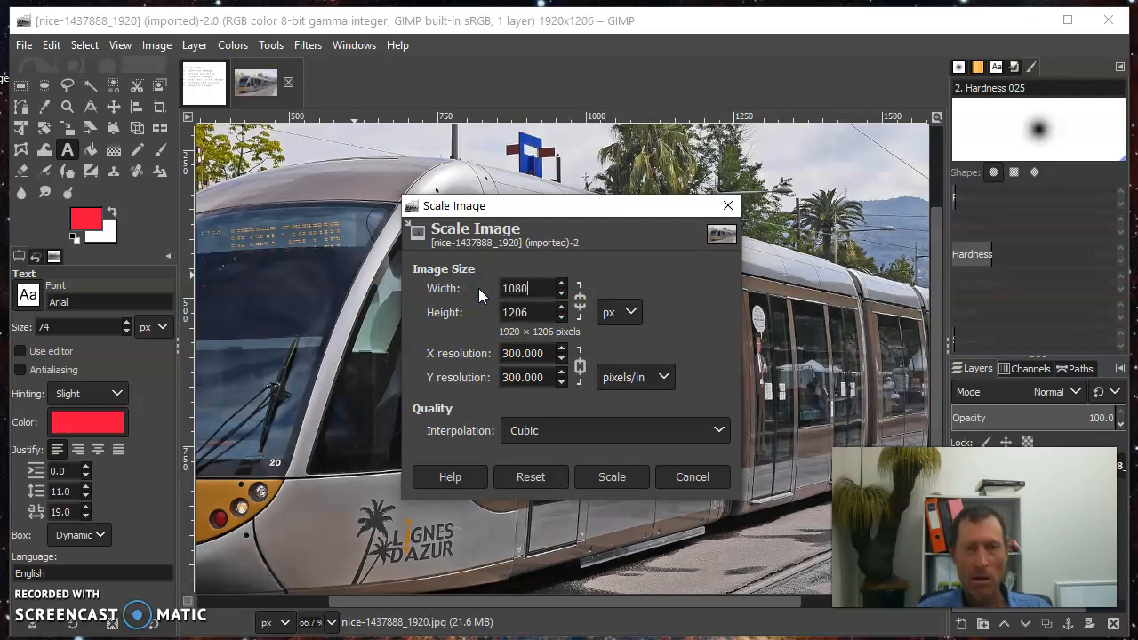
{"action": "left_click_drag", "start_coordinate": [552, 311], "coordinate": [481, 312]}
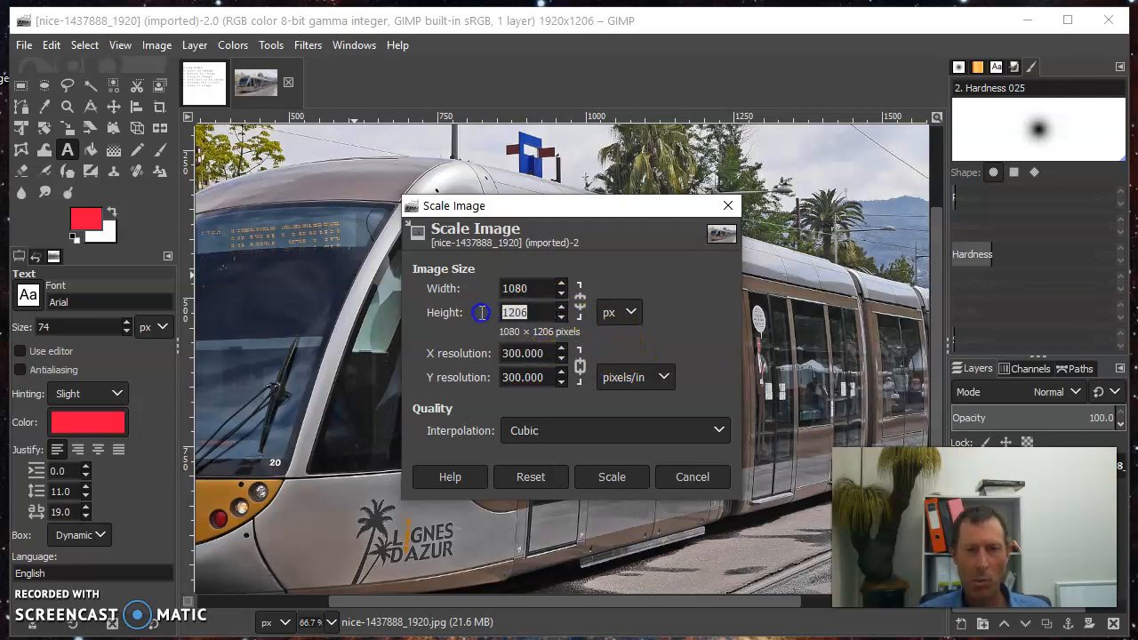
{"action": "type", "text": "1080"}
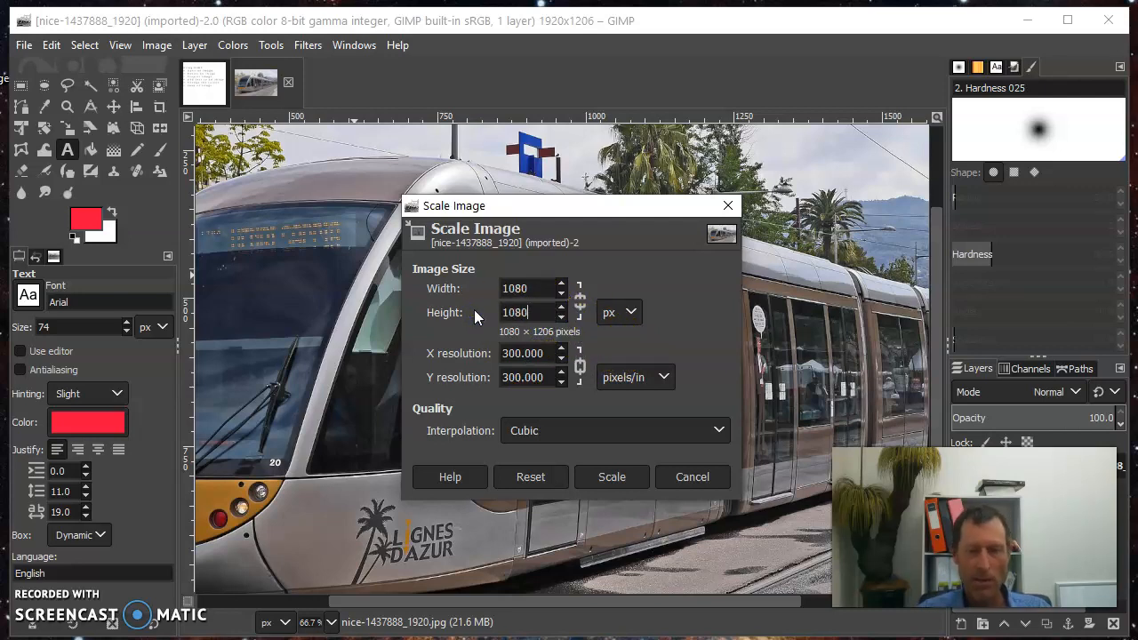
Step: Scale the tram image with a resolution of 72 pixels/in, and undo the scaling
{"action": "left_click", "coordinate": [498, 368]}
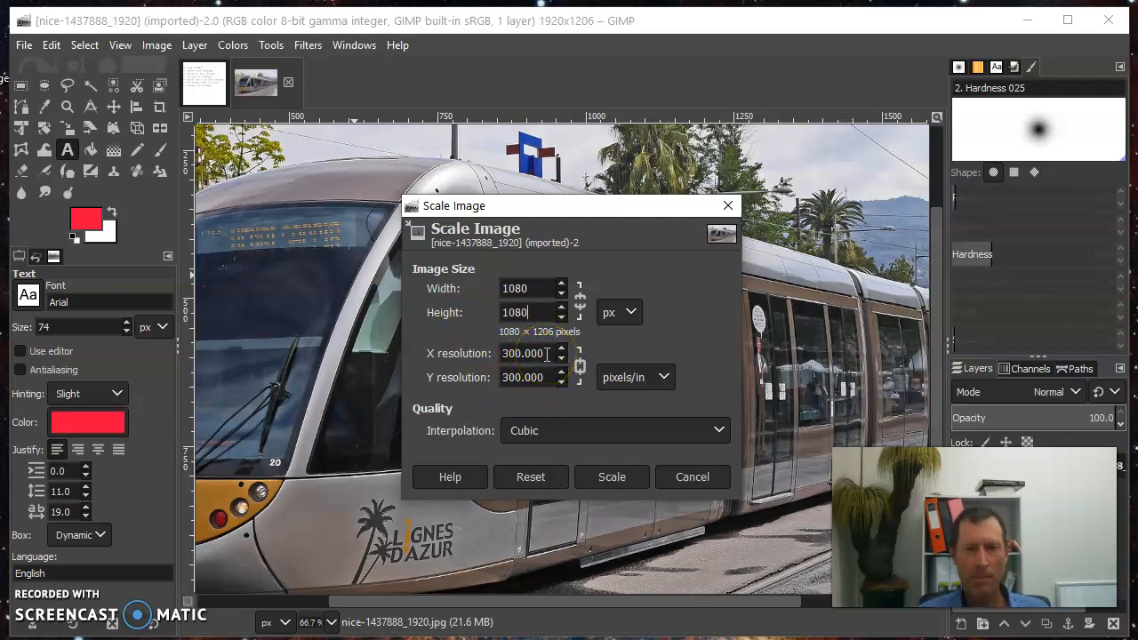
{"action": "left_click_drag", "start_coordinate": [546, 353], "coordinate": [478, 358]}
{"action": "type", "text": "72"}
{"action": "left_click", "coordinate": [520, 377]}
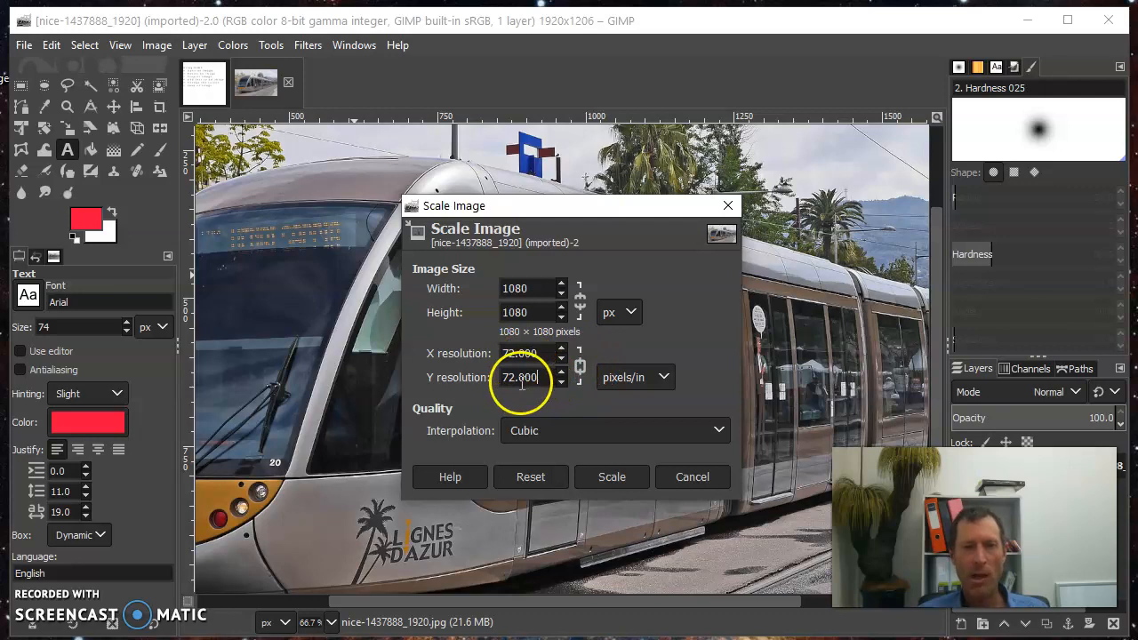
{"action": "left_click", "coordinate": [611, 477]}
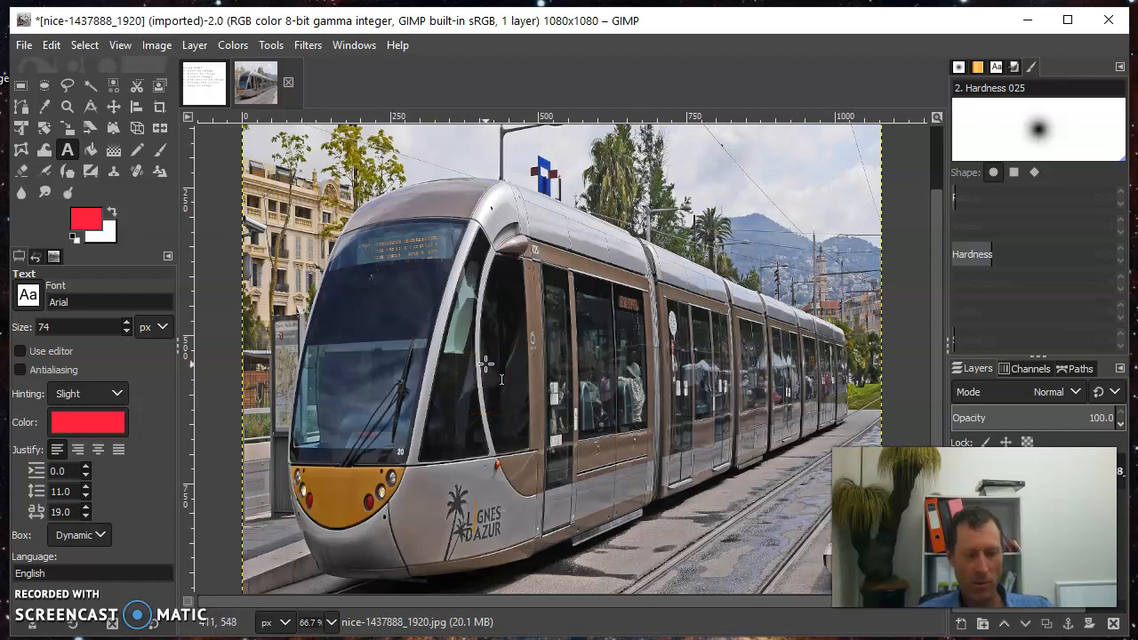
{"action": "key", "text": "ctrl+z"}
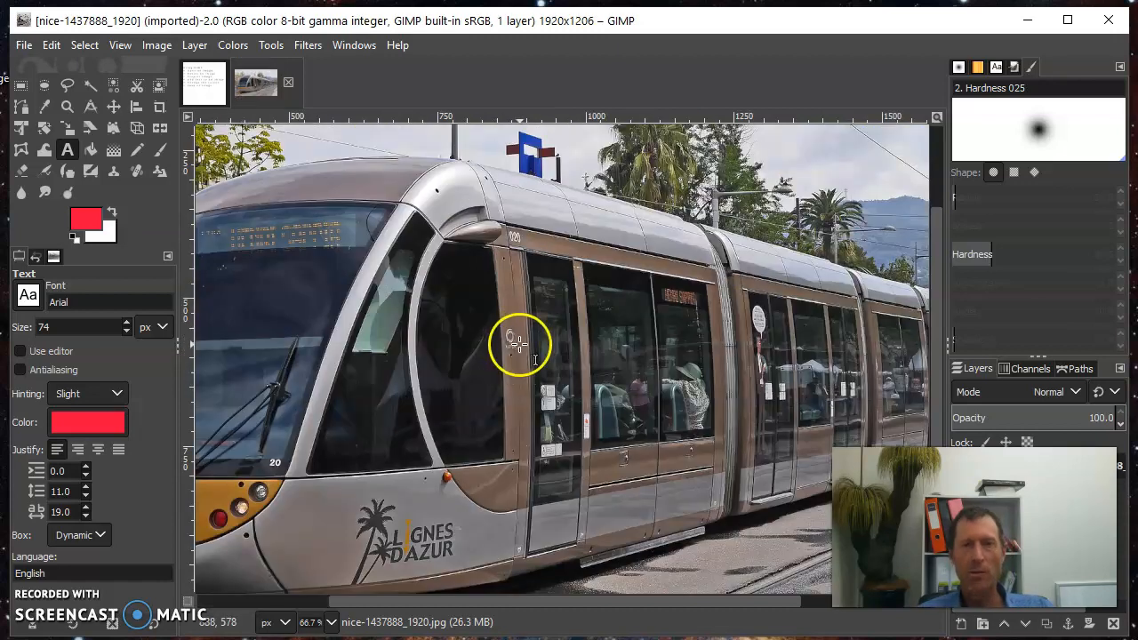
Step: Crop the tram image to about 1350 by 1203 px, keeping the tram's front and cutting off the far right part
{"action": "left_click", "coordinate": [119, 45]}
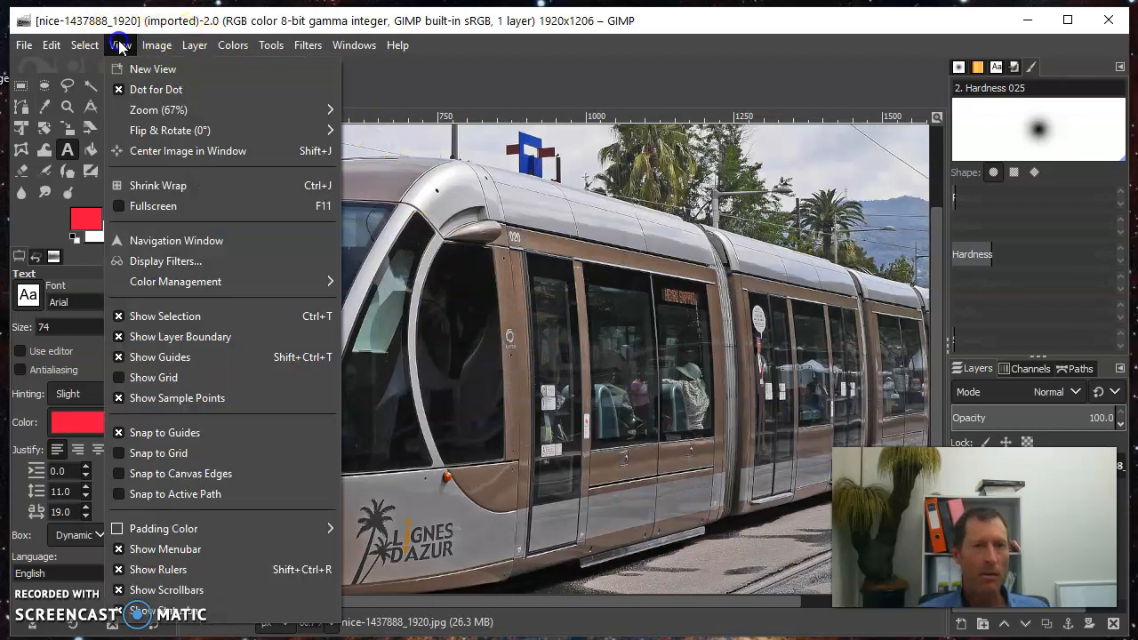
{"action": "mouse_move", "coordinate": [148, 112]}
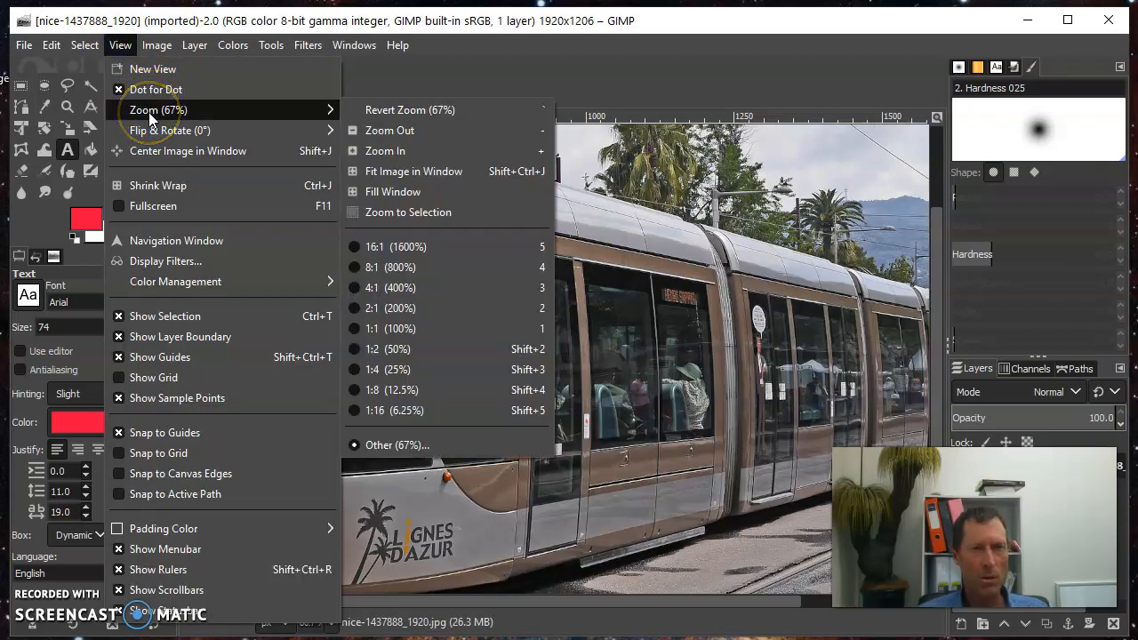
{"action": "left_click", "coordinate": [431, 130]}
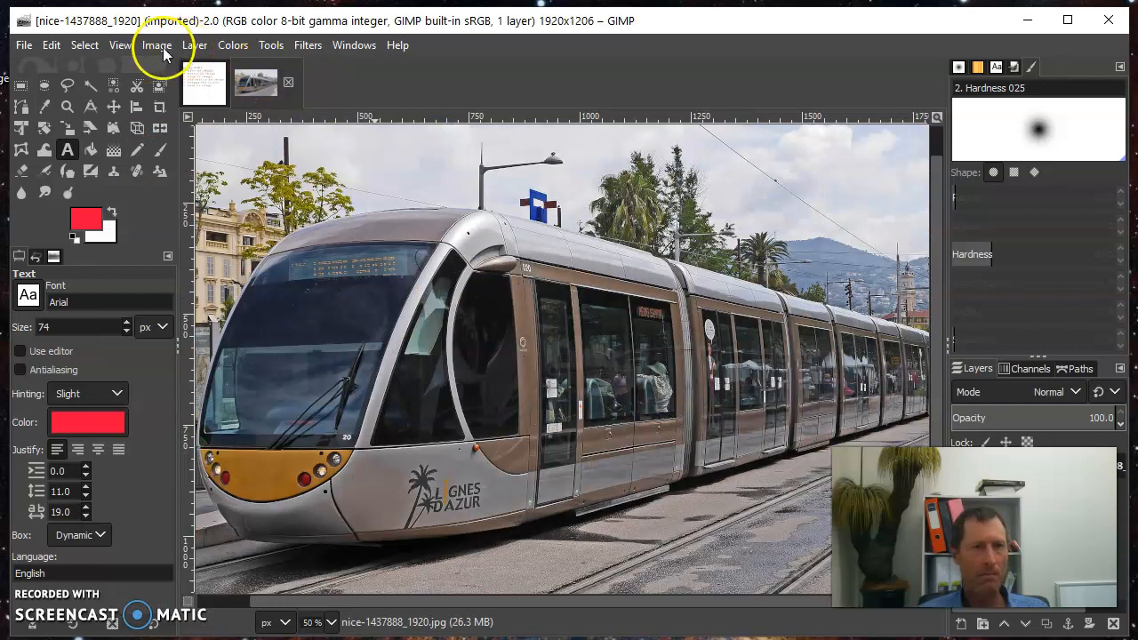
{"action": "left_click", "coordinate": [119, 45]}
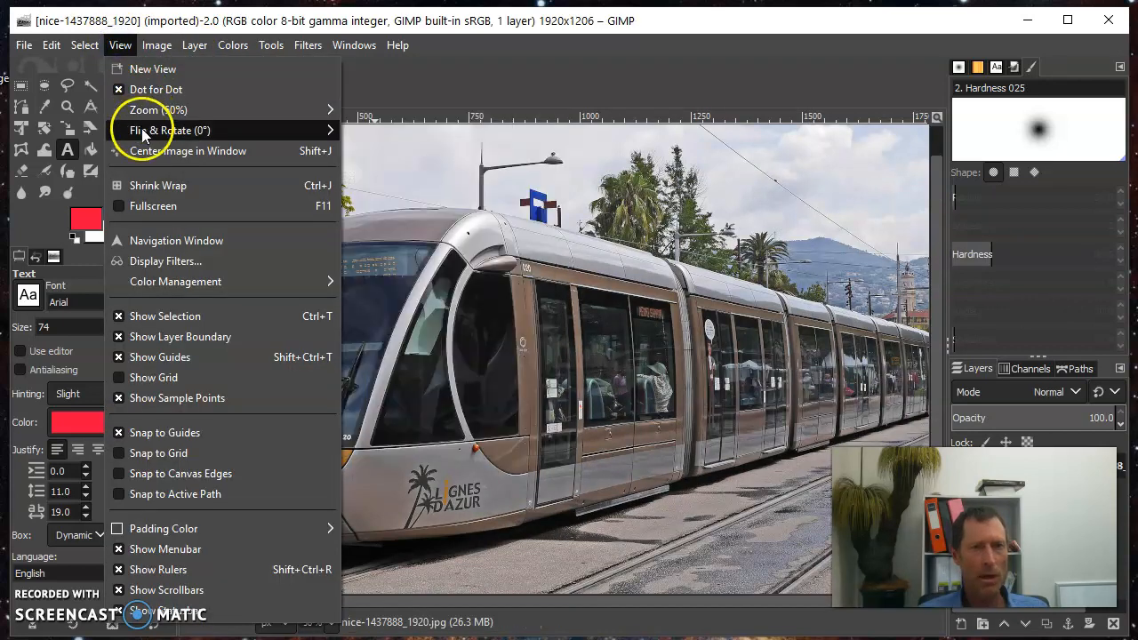
{"action": "mouse_move", "coordinate": [166, 110]}
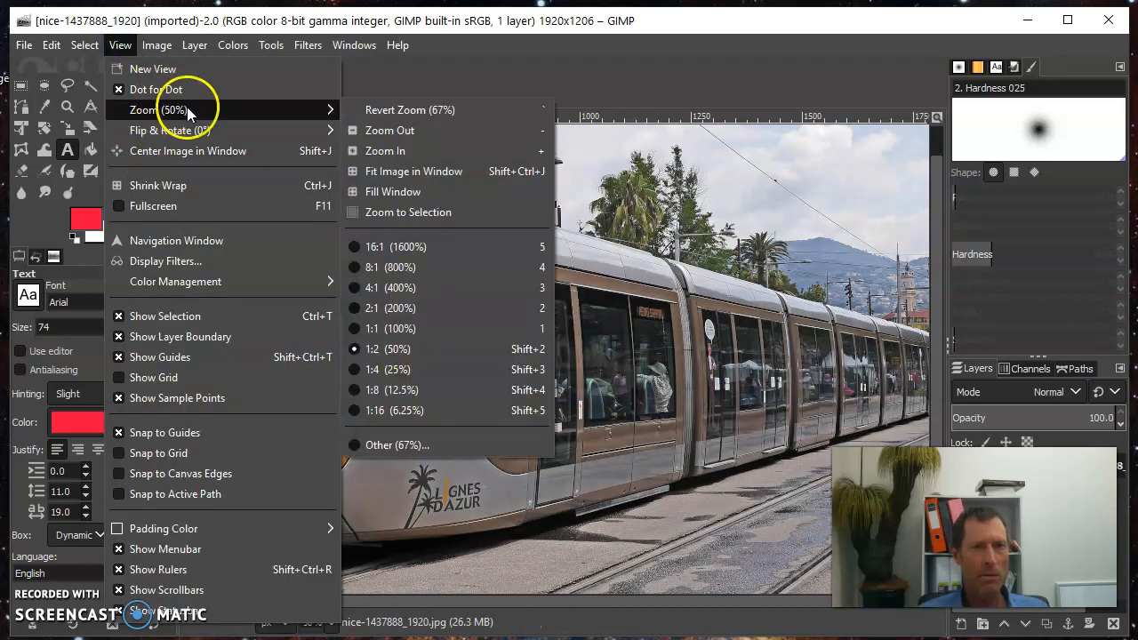
{"action": "left_click", "coordinate": [414, 171]}
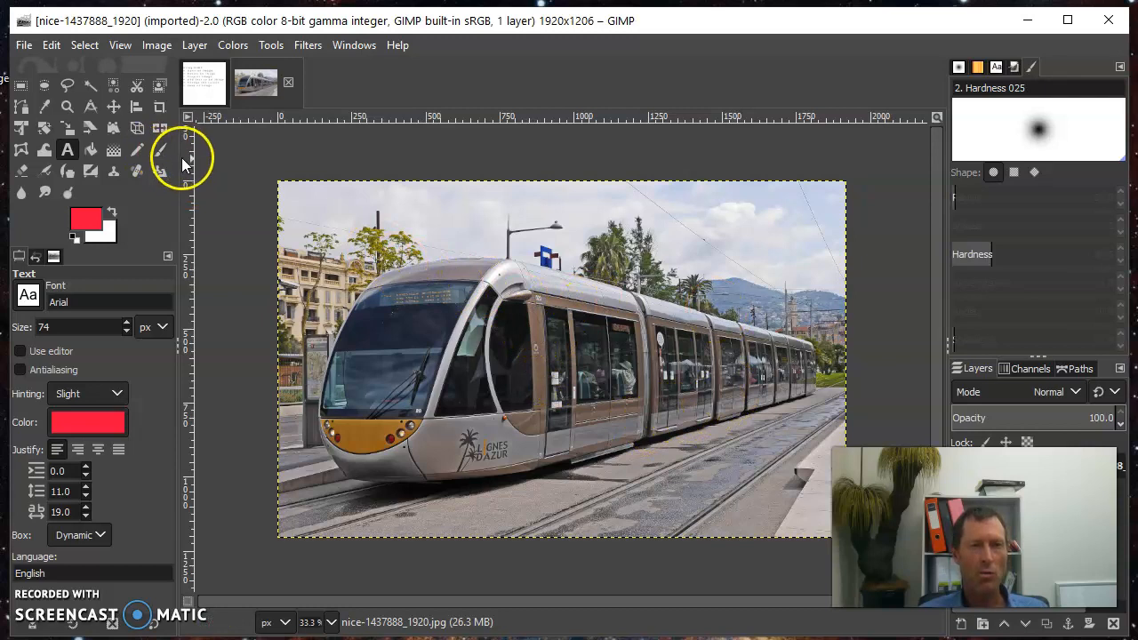
{"action": "left_click", "coordinate": [204, 83]}
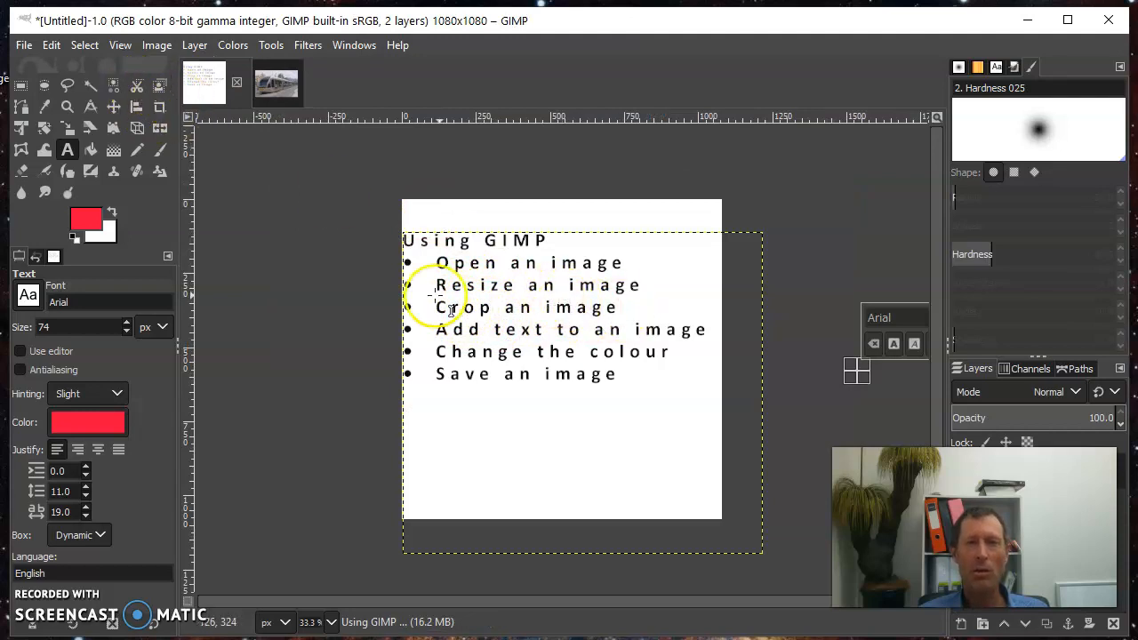
{"action": "left_click", "coordinate": [275, 86]}
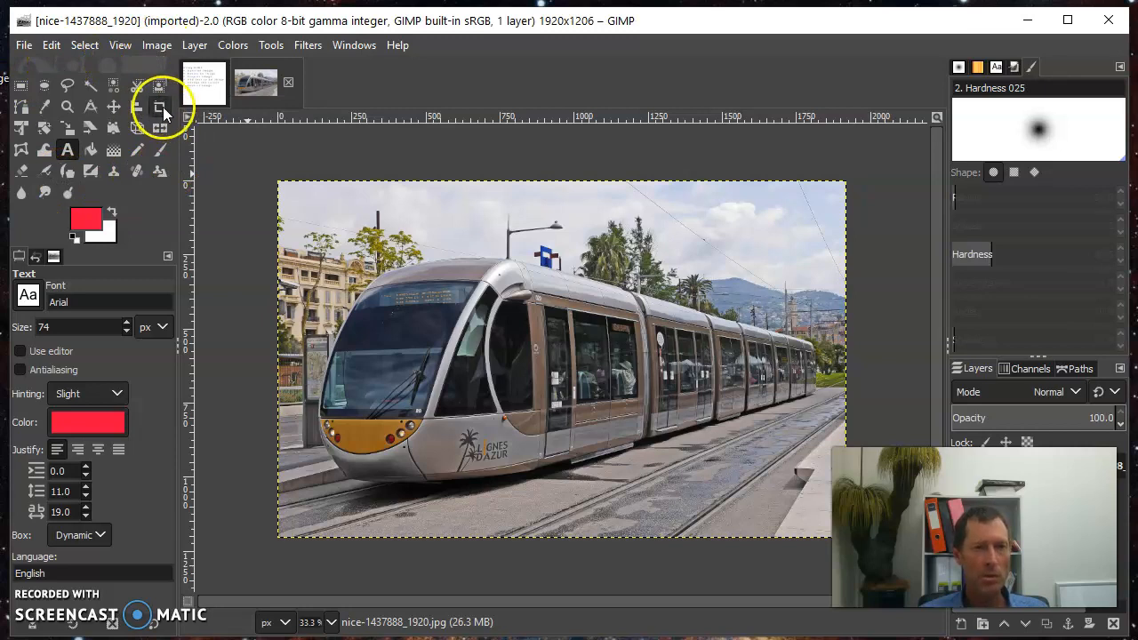
{"action": "left_click", "coordinate": [160, 110]}
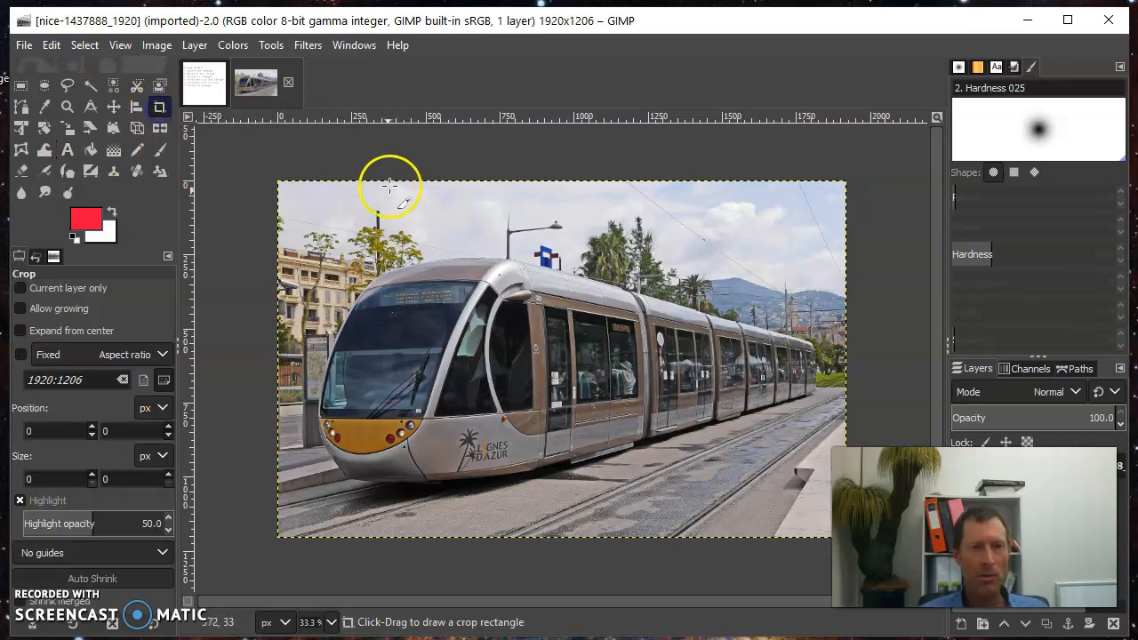
{"action": "left_click_drag", "start_coordinate": [282, 182], "coordinate": [682, 547]}
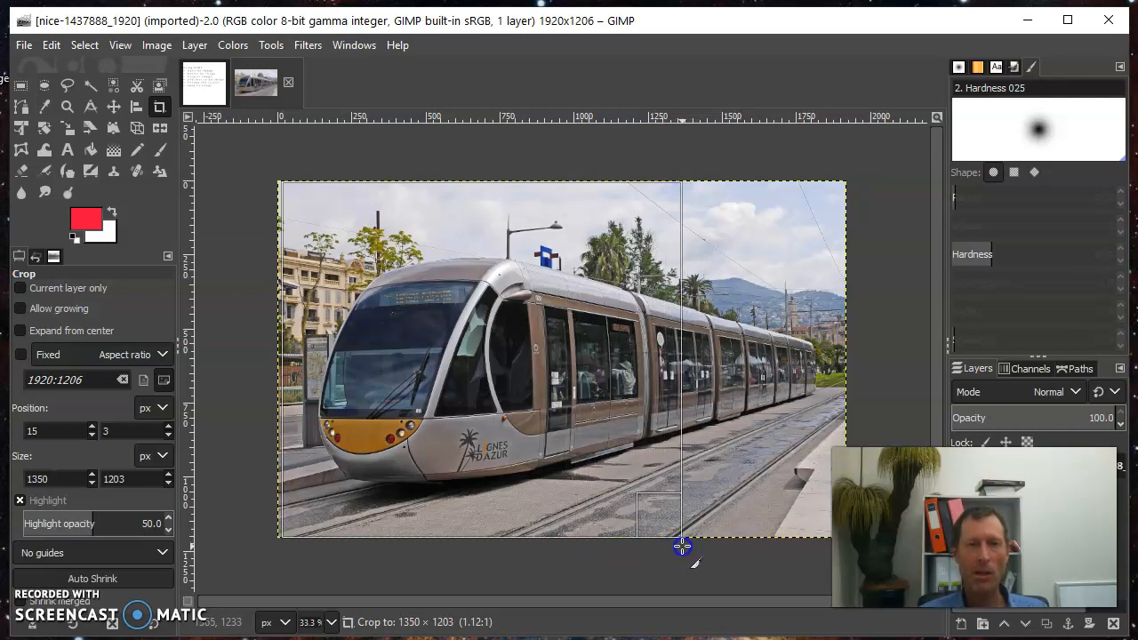
{"action": "left_click_drag", "start_coordinate": [682, 547], "coordinate": [680, 544]}
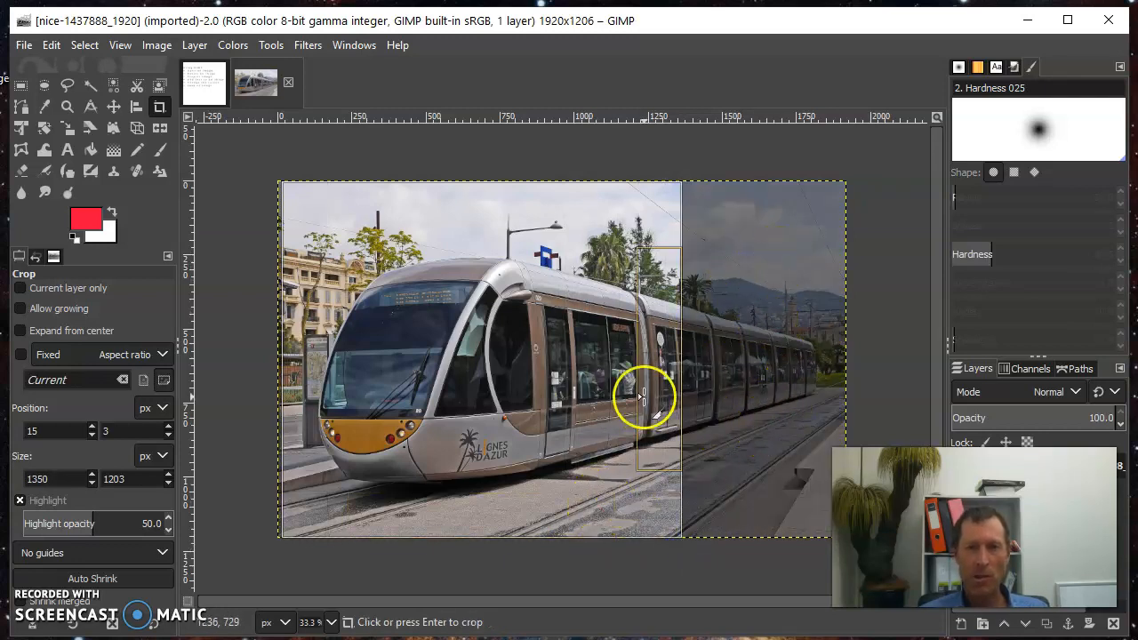
{"action": "left_click", "coordinate": [544, 413]}
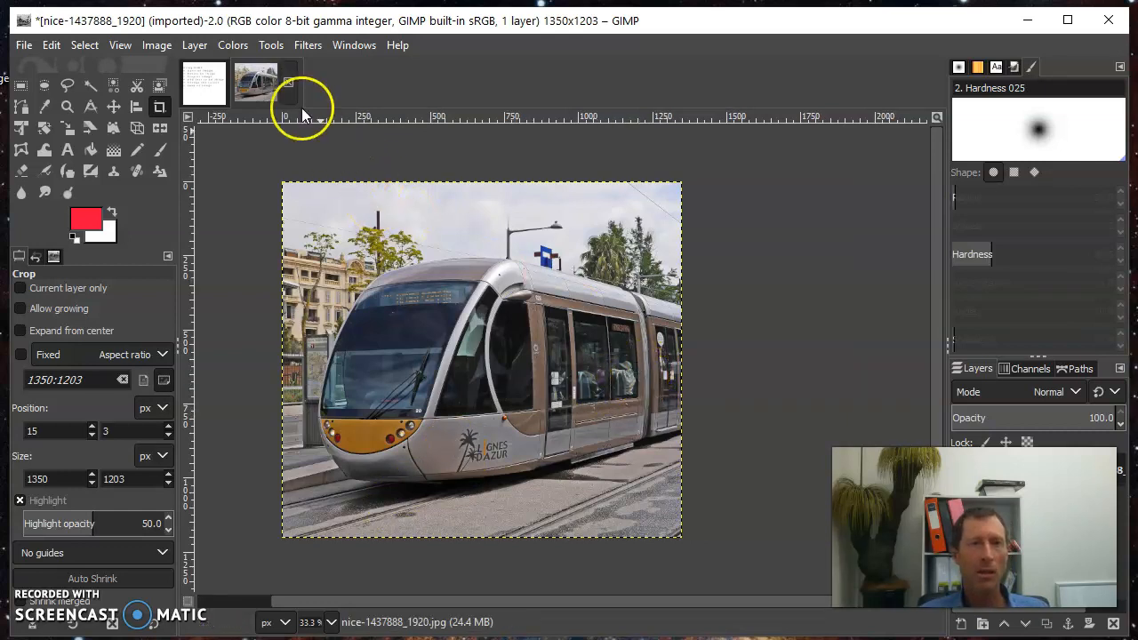
Step: Set the cropped image's scale size to 1080 by 1080 px with width and height unlinked
{"action": "left_click", "coordinate": [205, 82]}
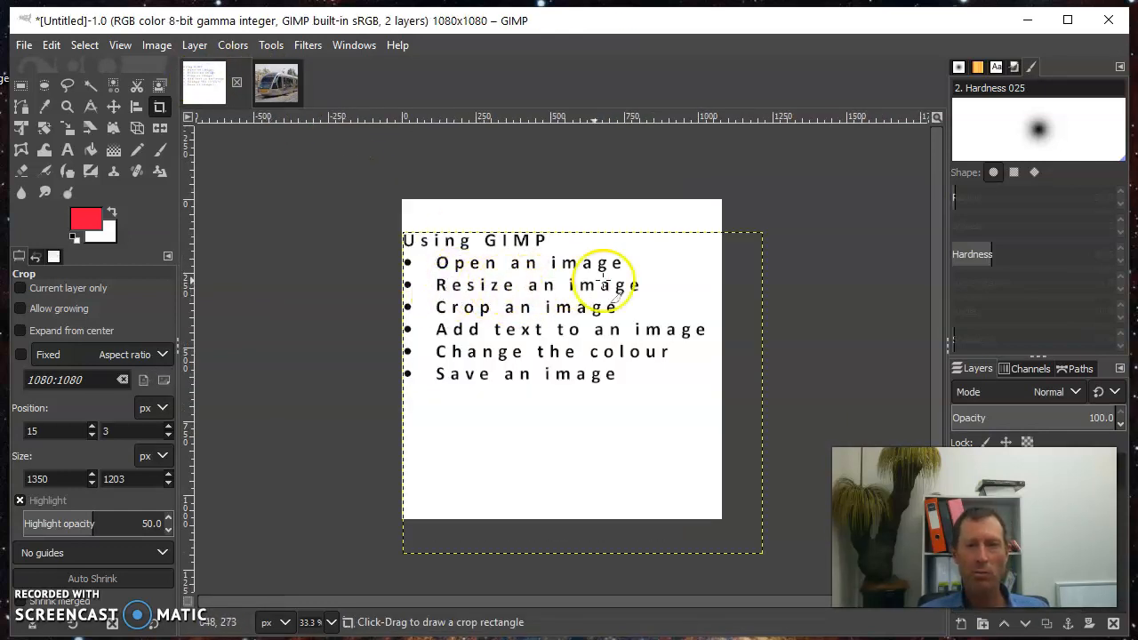
{"action": "left_click", "coordinate": [277, 78]}
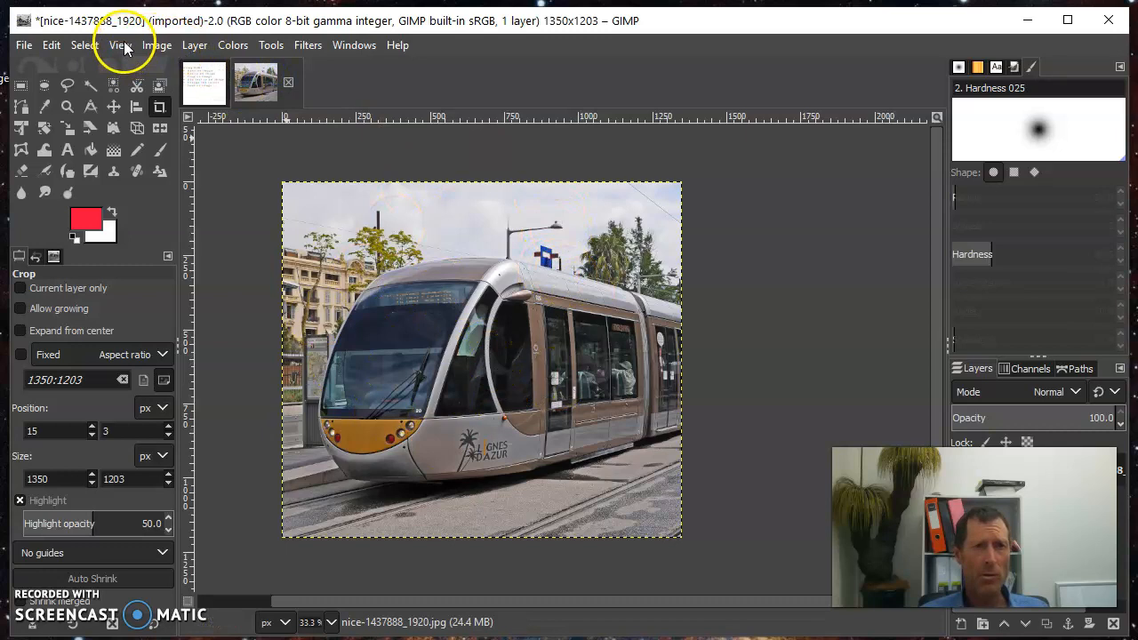
{"action": "left_click", "coordinate": [158, 46]}
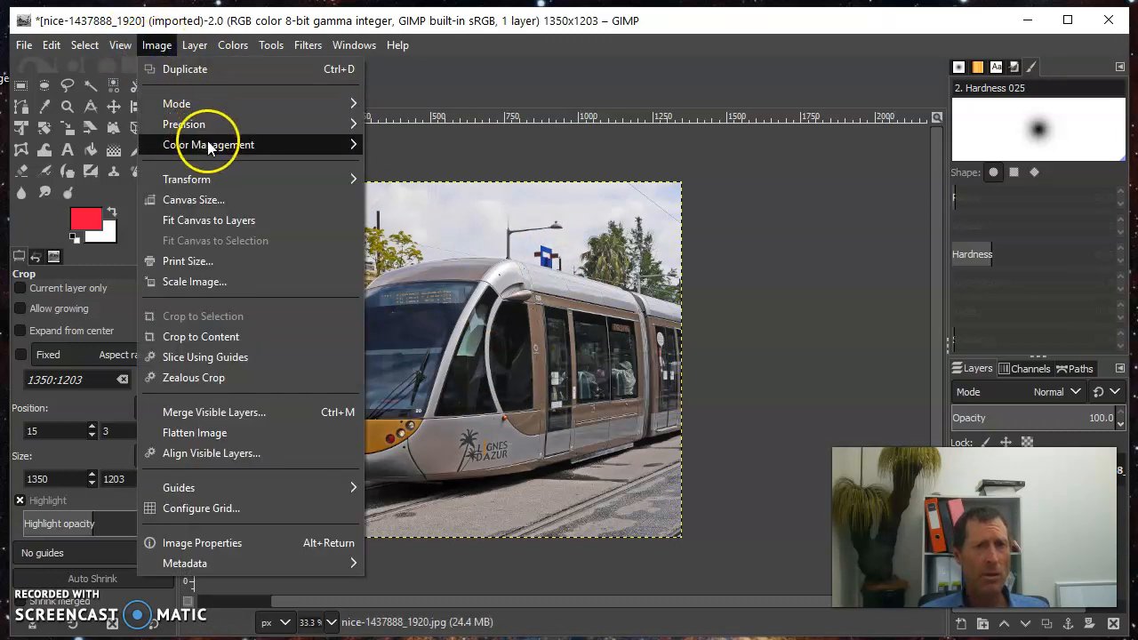
{"action": "left_click", "coordinate": [226, 281]}
{"action": "left_click", "coordinate": [539, 289]}
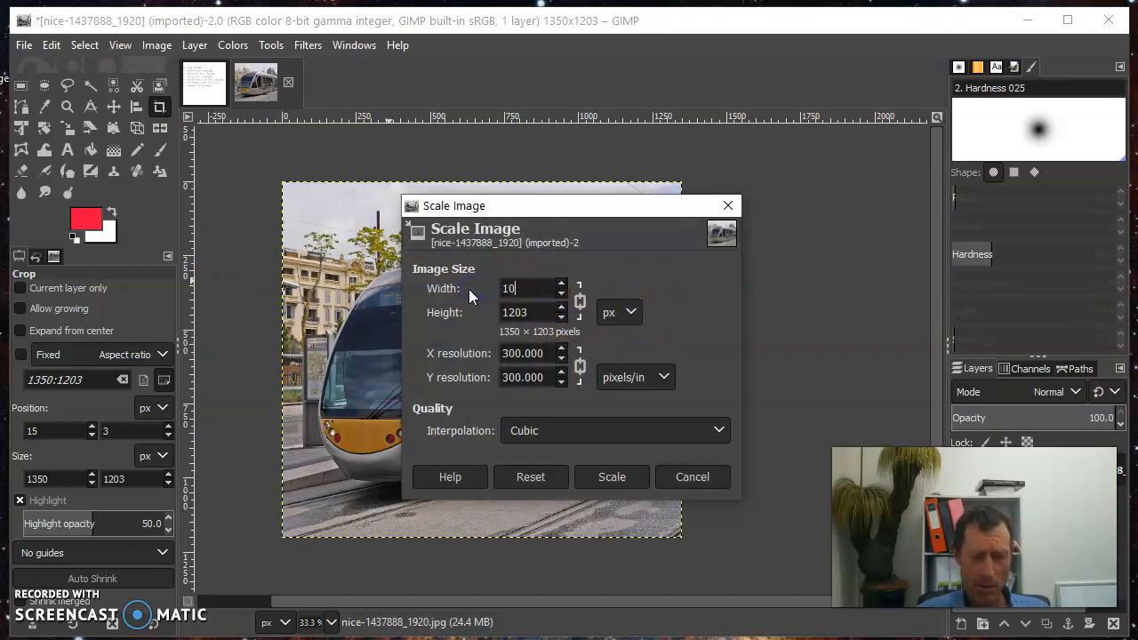
{"action": "left_click", "coordinate": [574, 301]}
{"action": "type", "text": "1080"}
{"action": "left_click", "coordinate": [589, 305]}
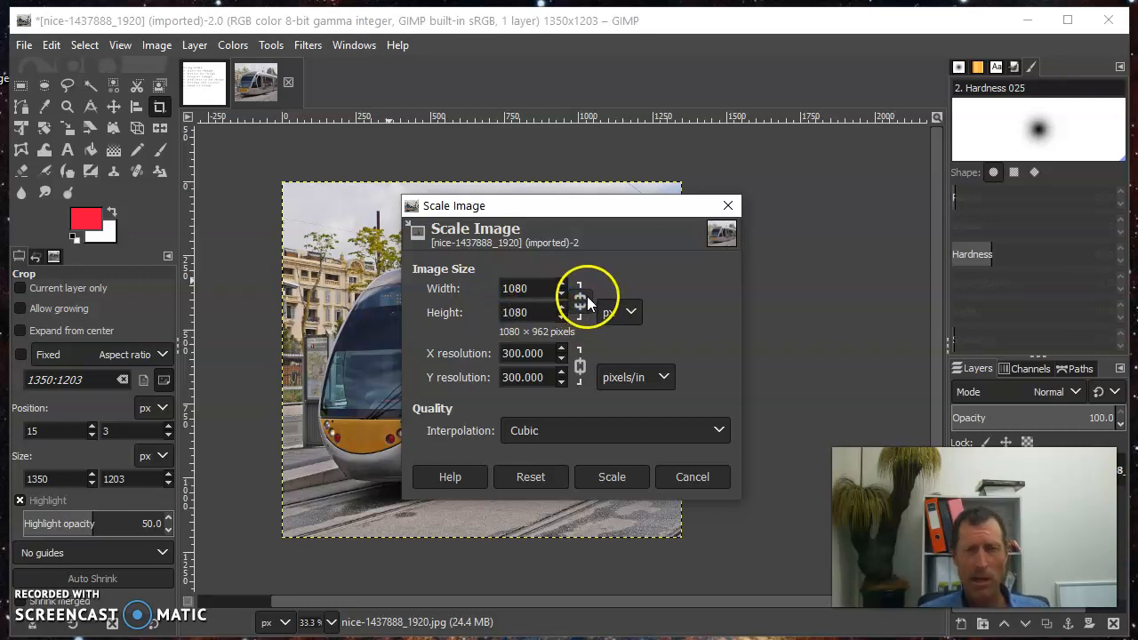
Step: Set the X and Y resolution to 72 pixels/in and scale the cropped tram image
{"action": "left_click_drag", "start_coordinate": [552, 353], "coordinate": [435, 352]}
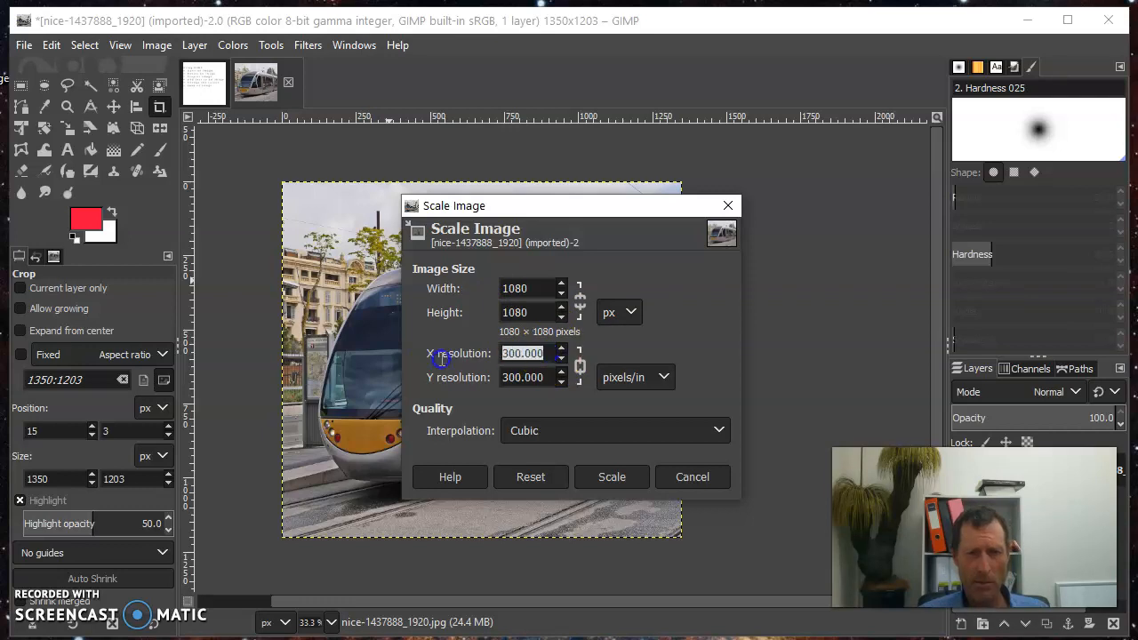
{"action": "type", "text": "72"}
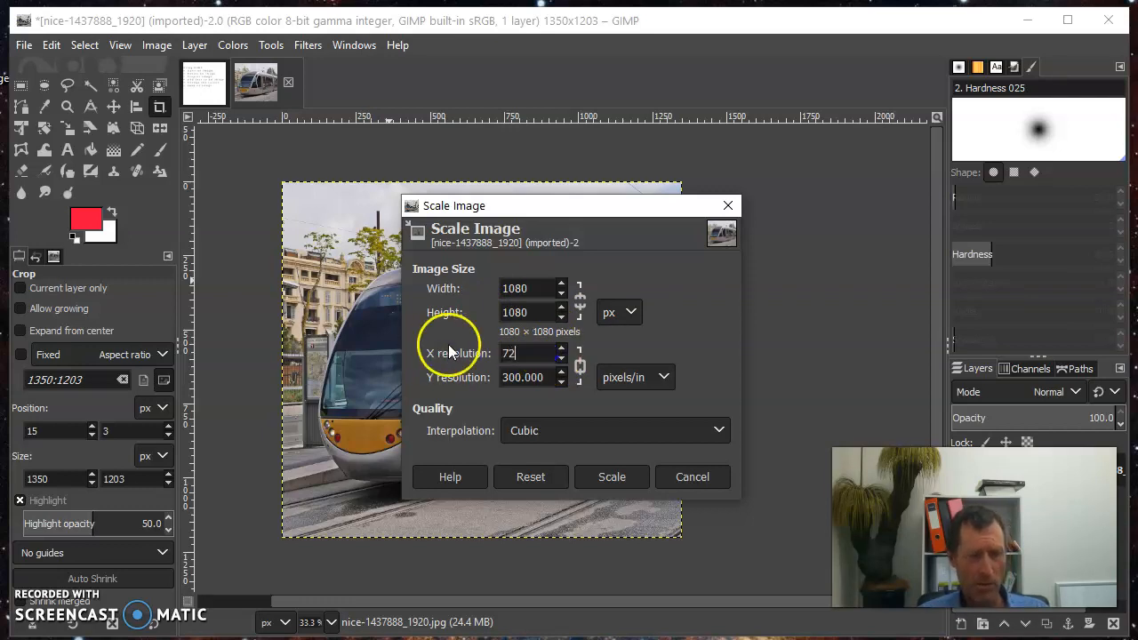
{"action": "left_click", "coordinate": [550, 381]}
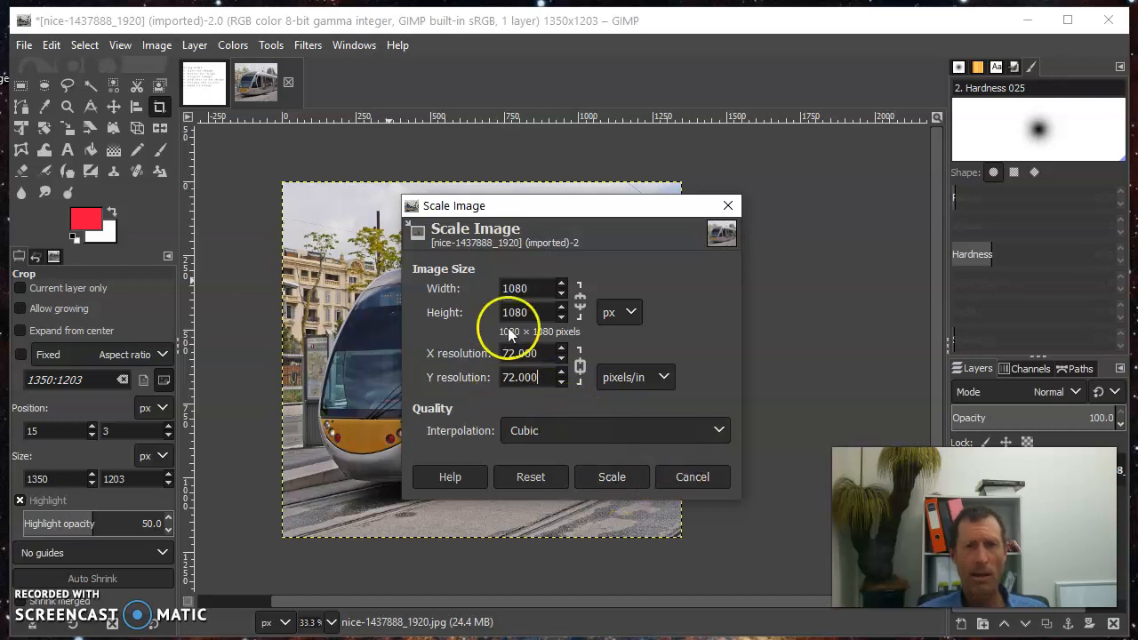
{"action": "left_click", "coordinate": [618, 475]}
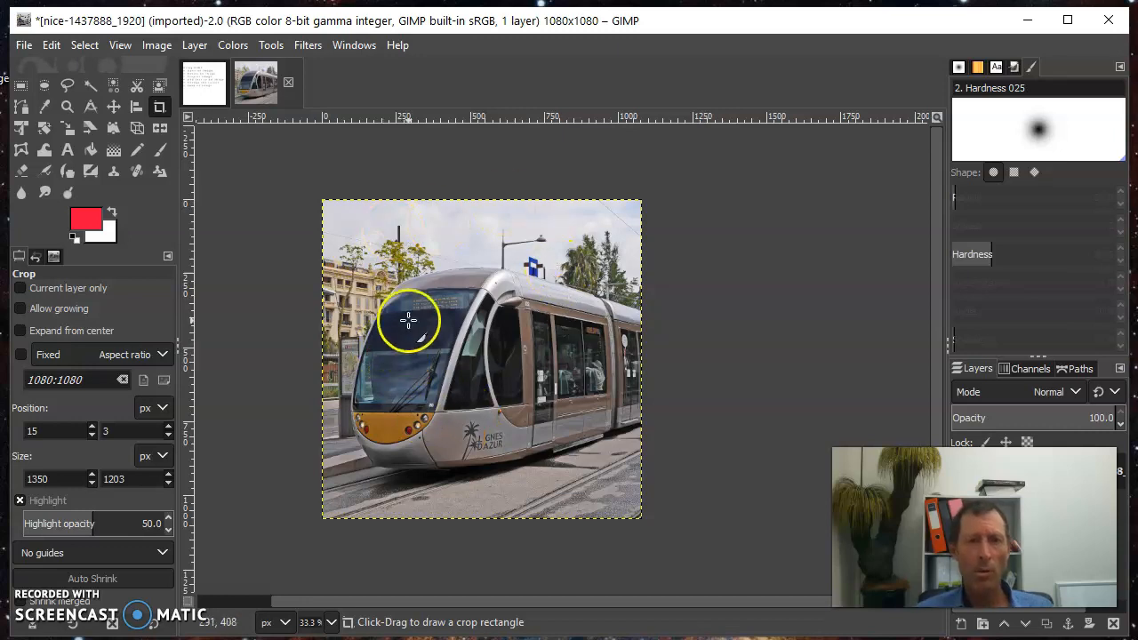
Step: Add a text box over the upper part of the tram image reading "New Fares" and "for 2021" on two lines
{"action": "left_click", "coordinate": [216, 87]}
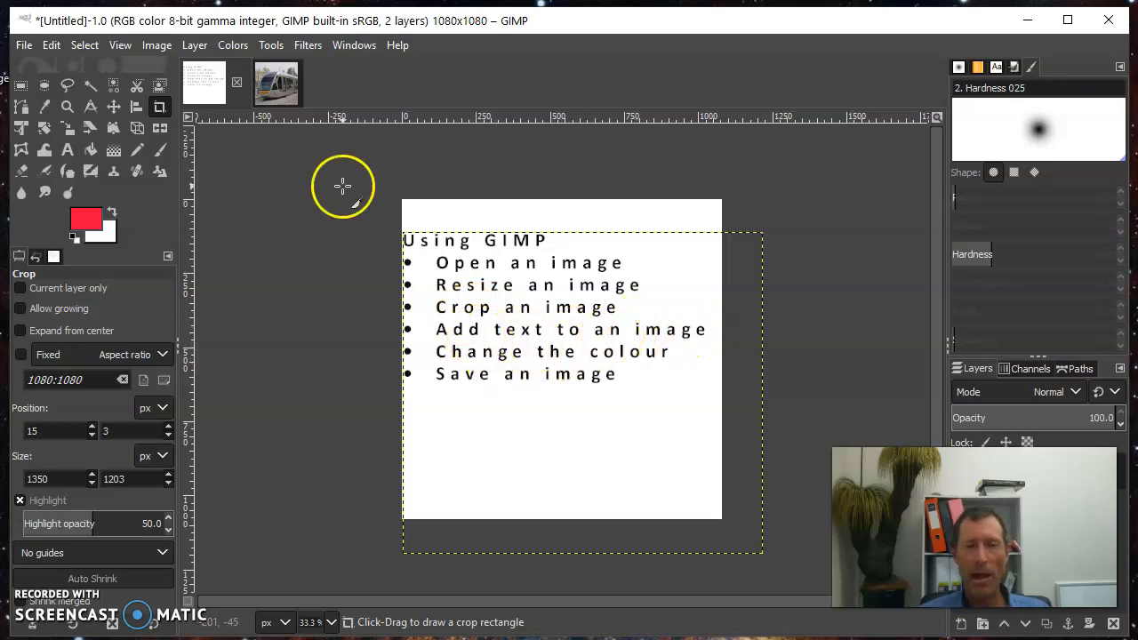
{"action": "left_click", "coordinate": [283, 81]}
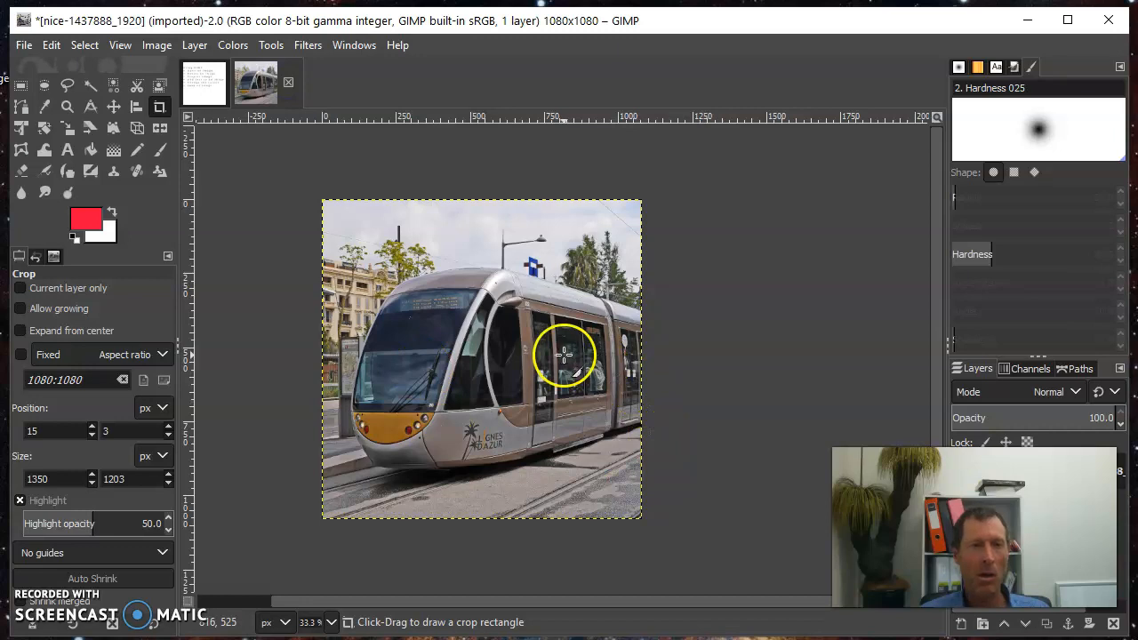
{"action": "left_click", "coordinate": [119, 44]}
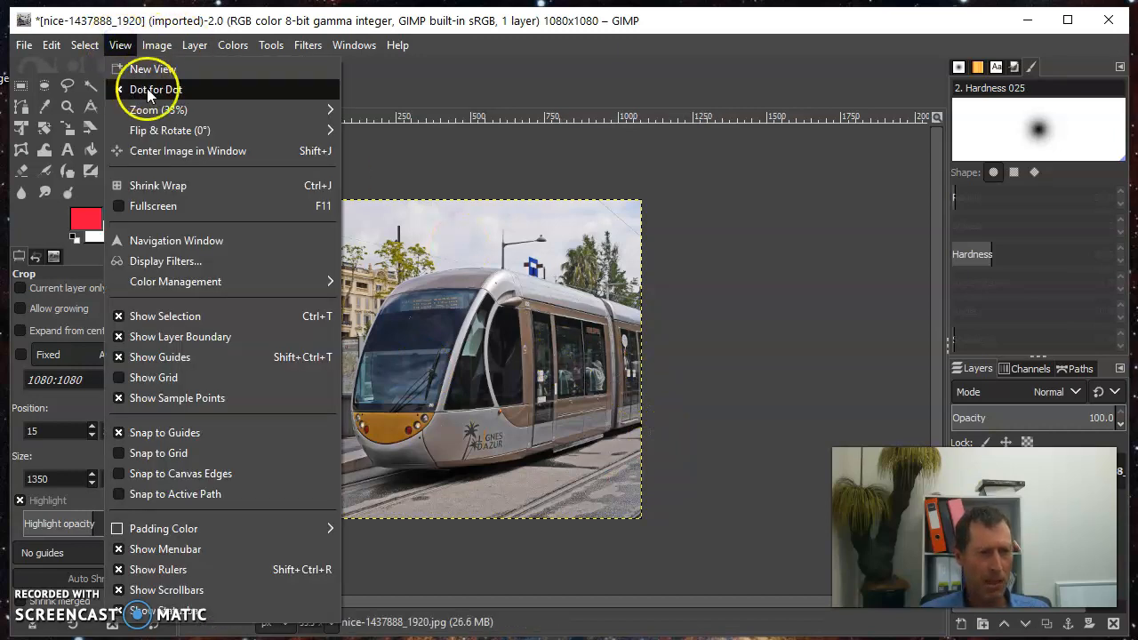
{"action": "mouse_move", "coordinate": [161, 113]}
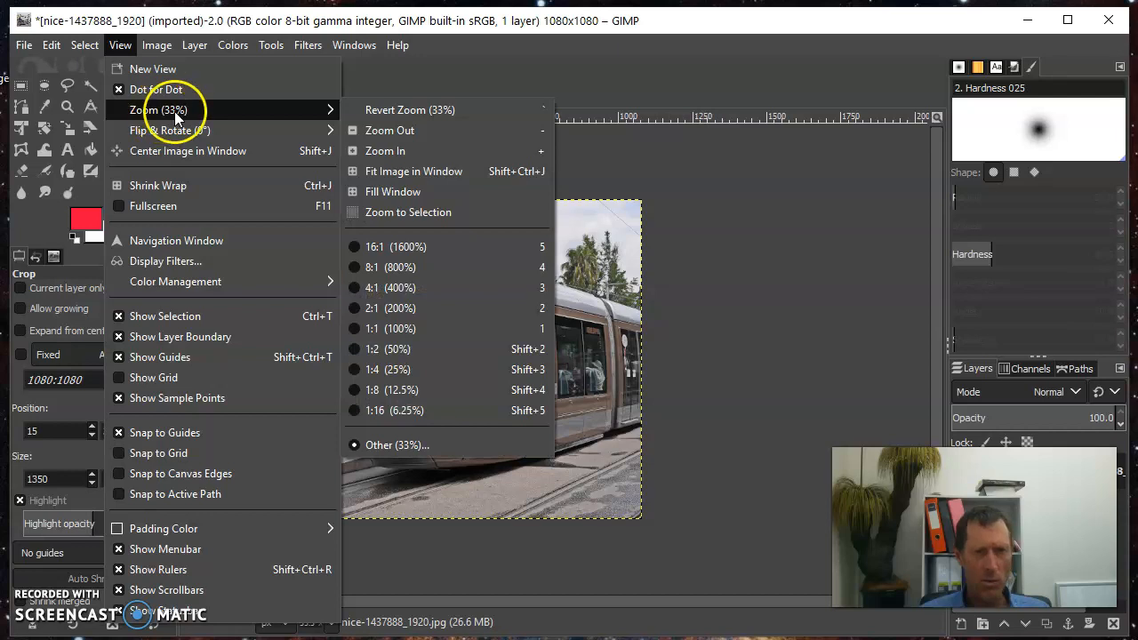
{"action": "left_click", "coordinate": [414, 148]}
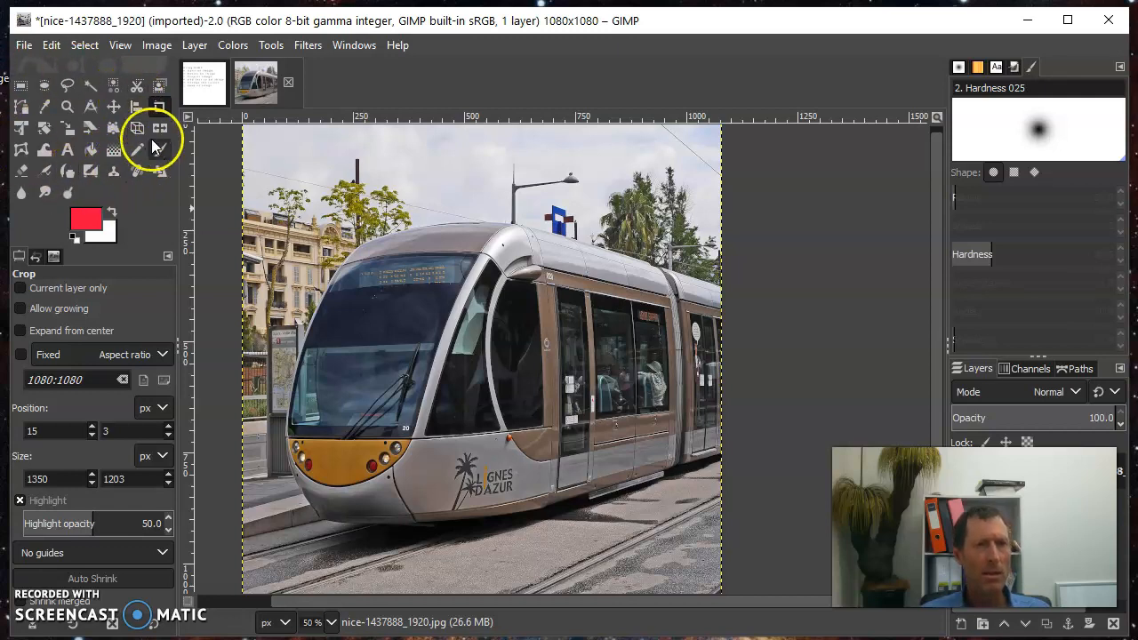
{"action": "left_click", "coordinate": [66, 149]}
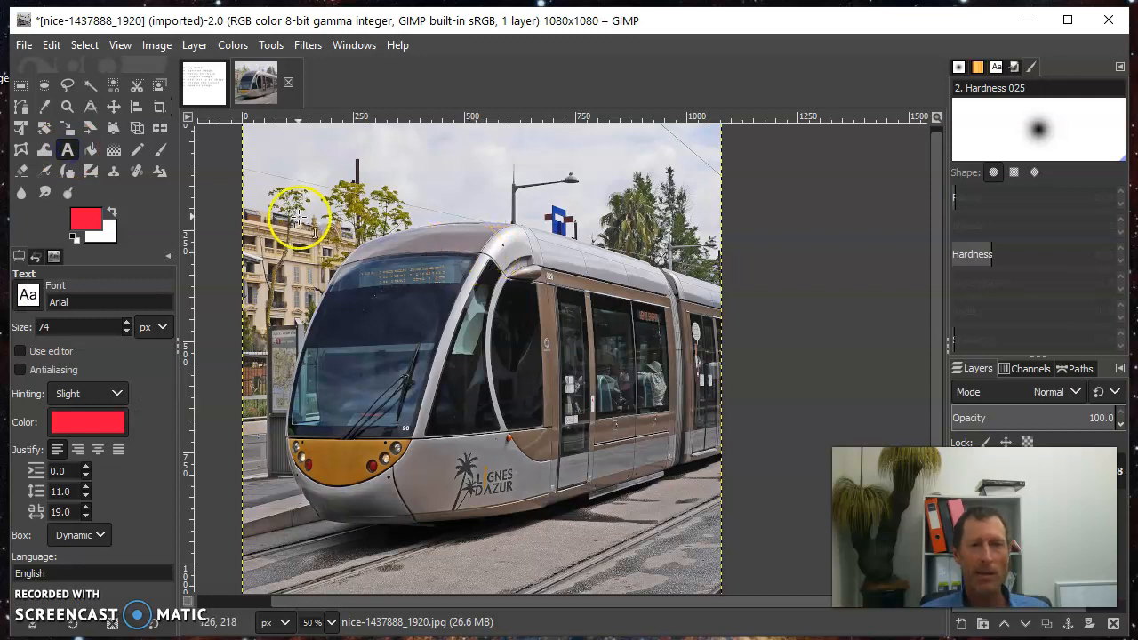
{"action": "left_click_drag", "start_coordinate": [274, 169], "coordinate": [704, 435]}
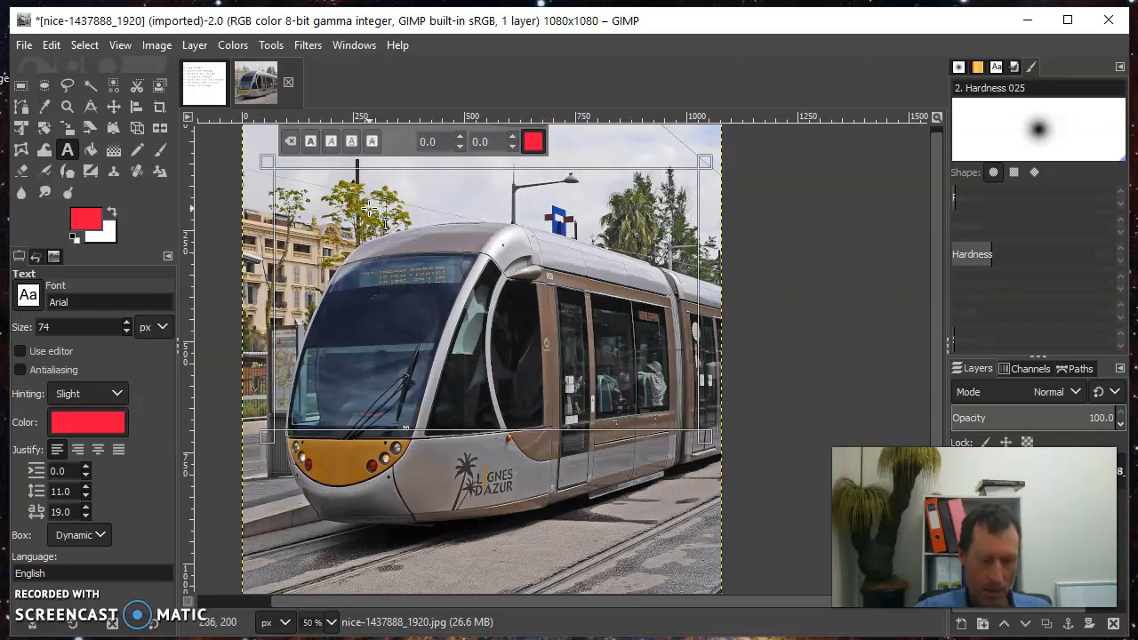
{"action": "type", "text": "New Fares"}
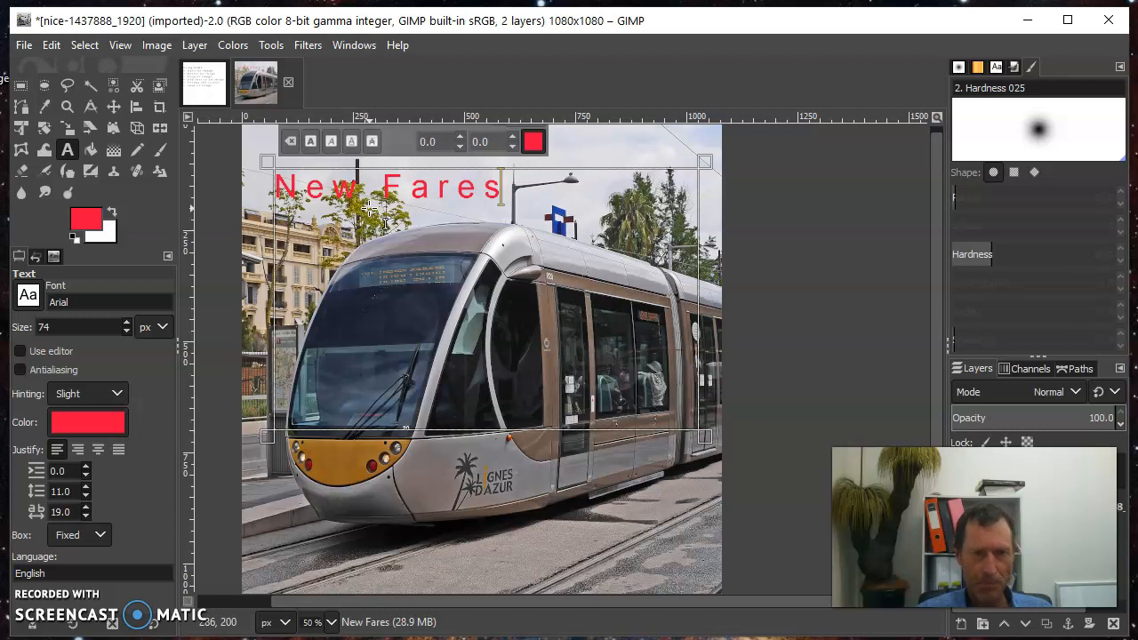
{"action": "key", "text": "Return"}
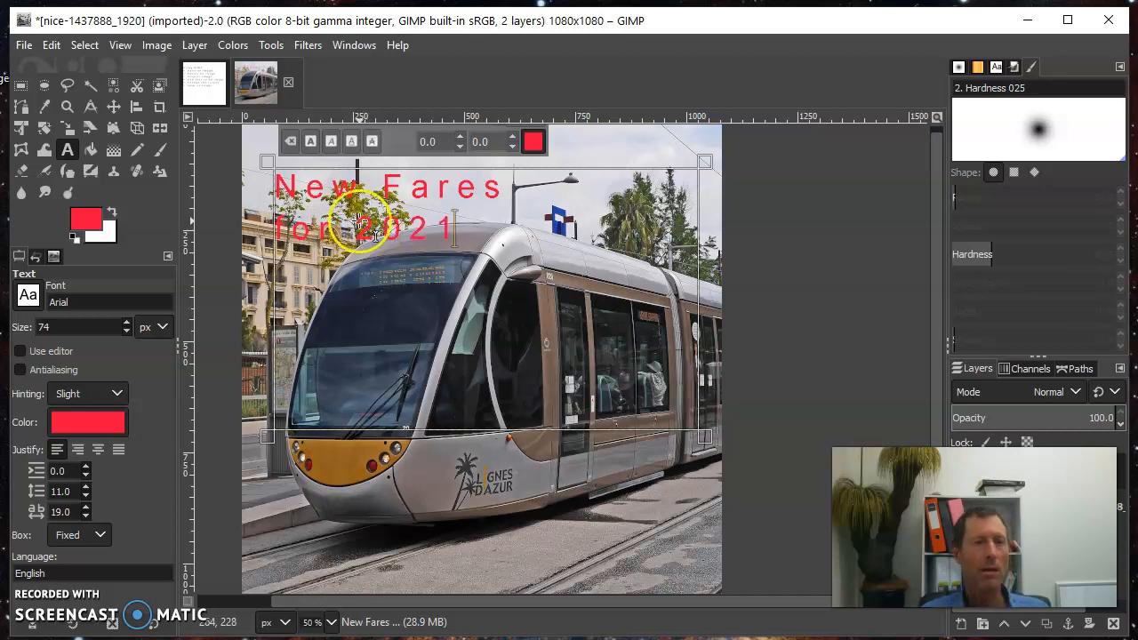
Step: Centre both lines of the "New Fares for 2021" text and enlarge them to 157 px
{"action": "left_click", "coordinate": [461, 219]}
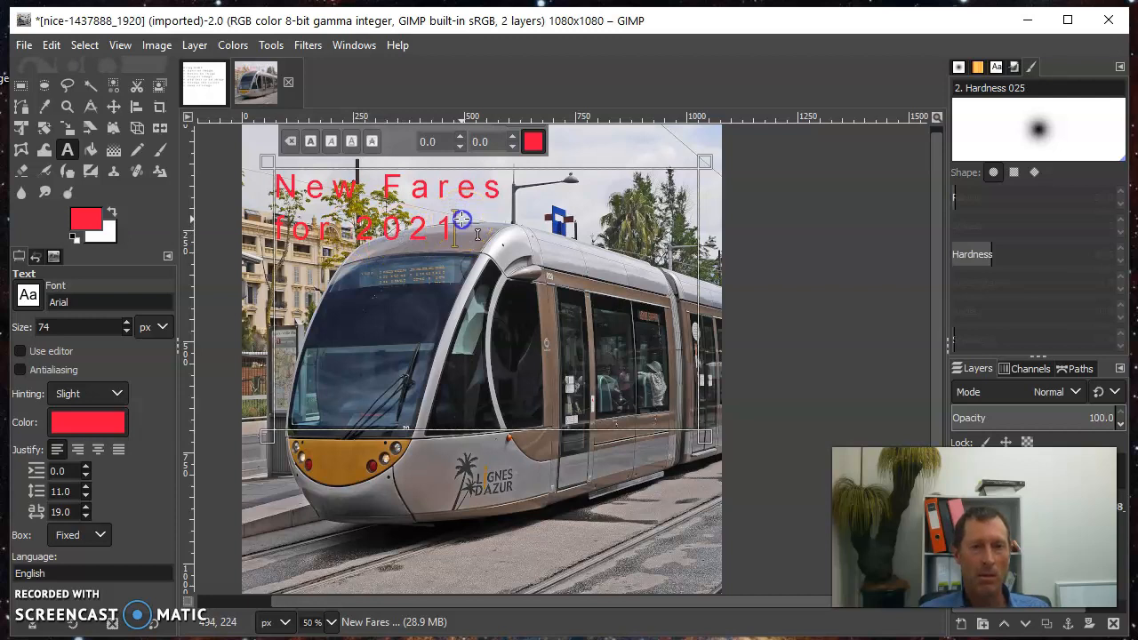
{"action": "left_click_drag", "start_coordinate": [462, 218], "coordinate": [258, 178]}
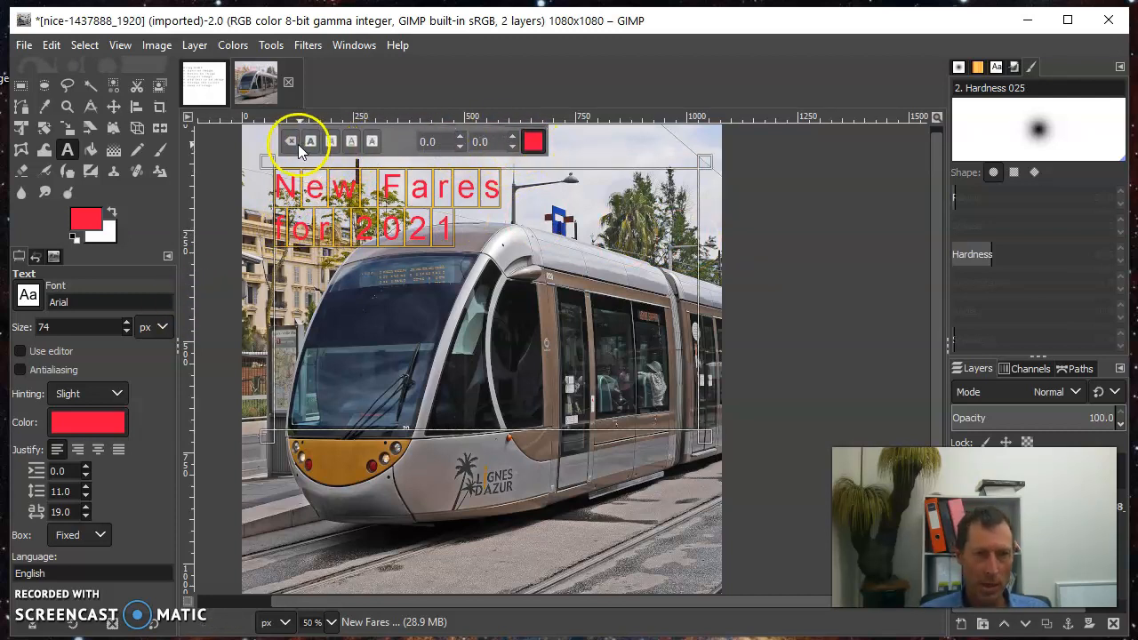
{"action": "left_click", "coordinate": [101, 453]}
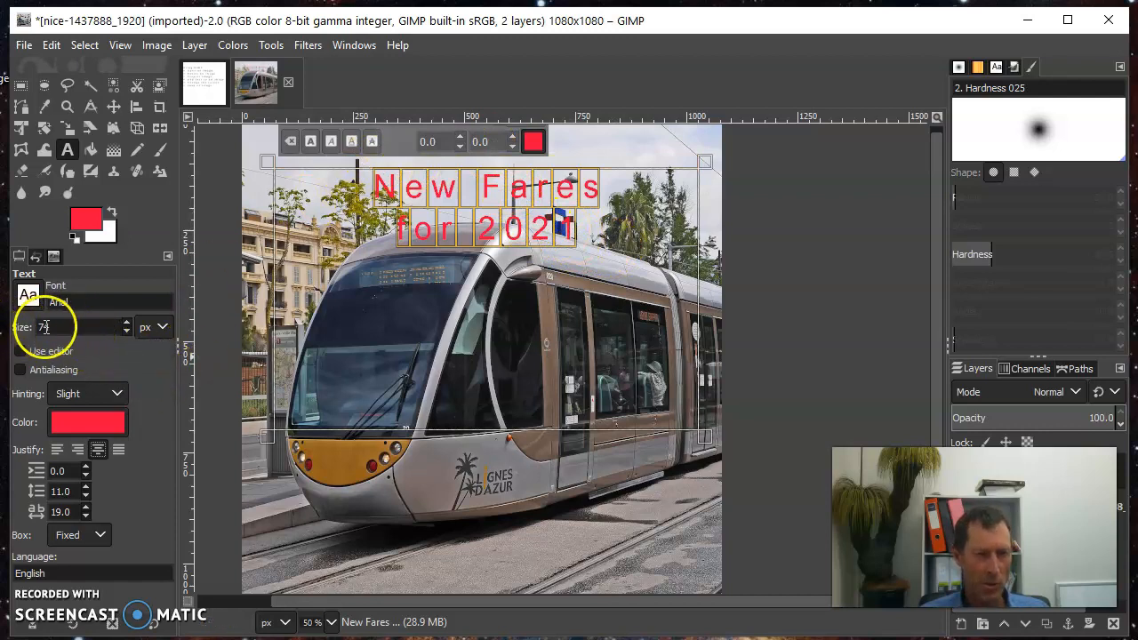
{"action": "left_click", "coordinate": [127, 322]}
{"action": "left_click_drag", "start_coordinate": [127, 323], "coordinate": [127, 325]}
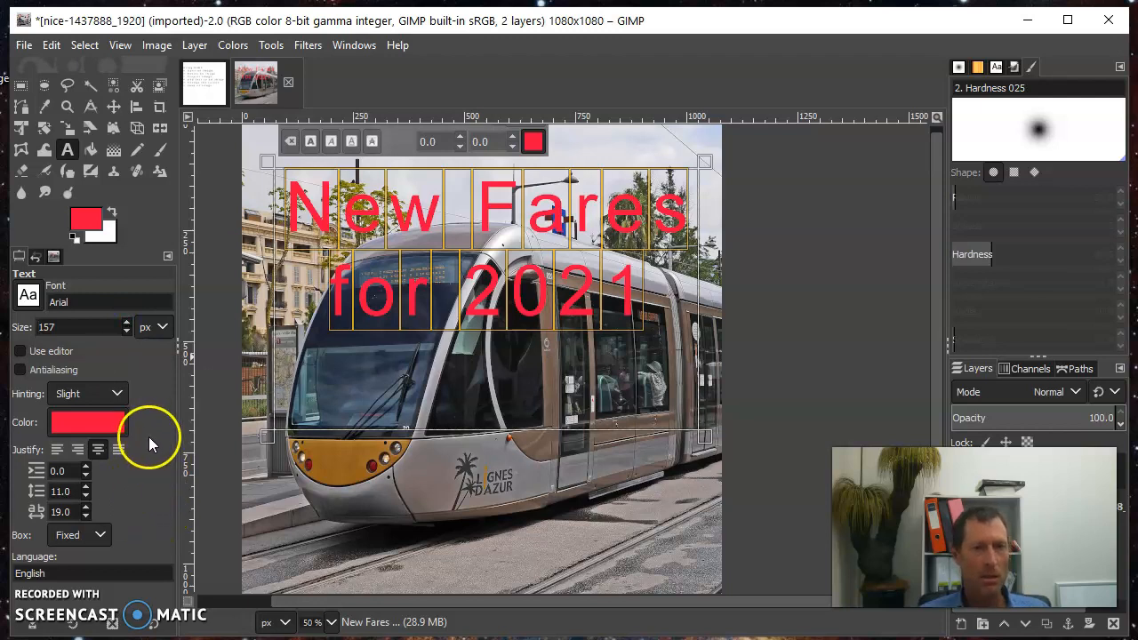
Step: Change the selected text's colour to dark green 1c6f13
{"action": "left_click", "coordinate": [95, 424]}
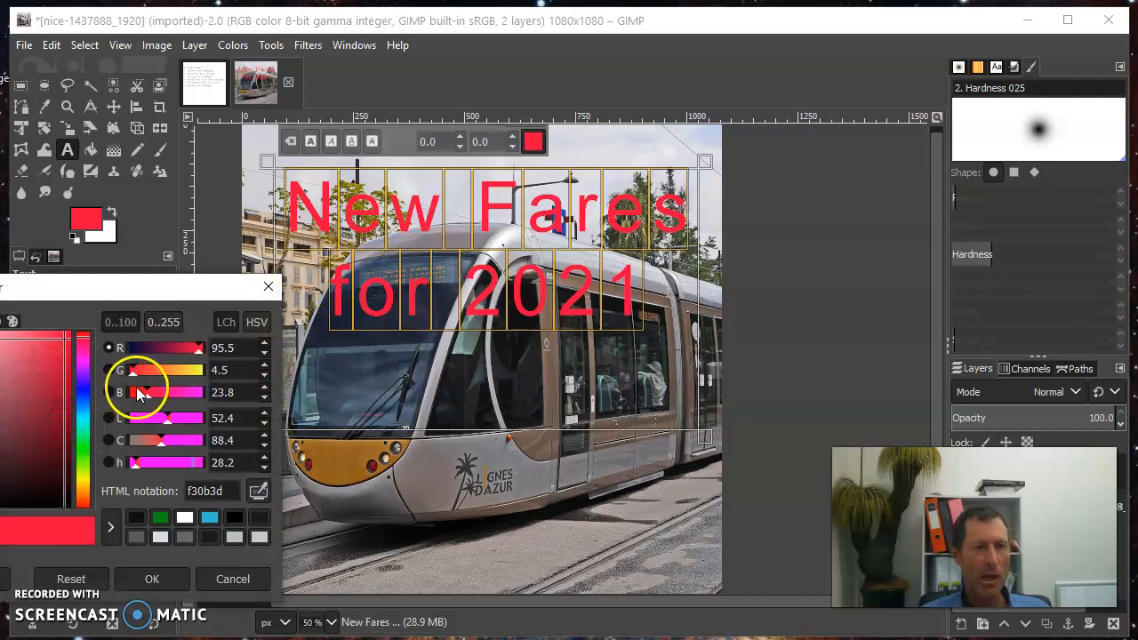
{"action": "left_click", "coordinate": [83, 451]}
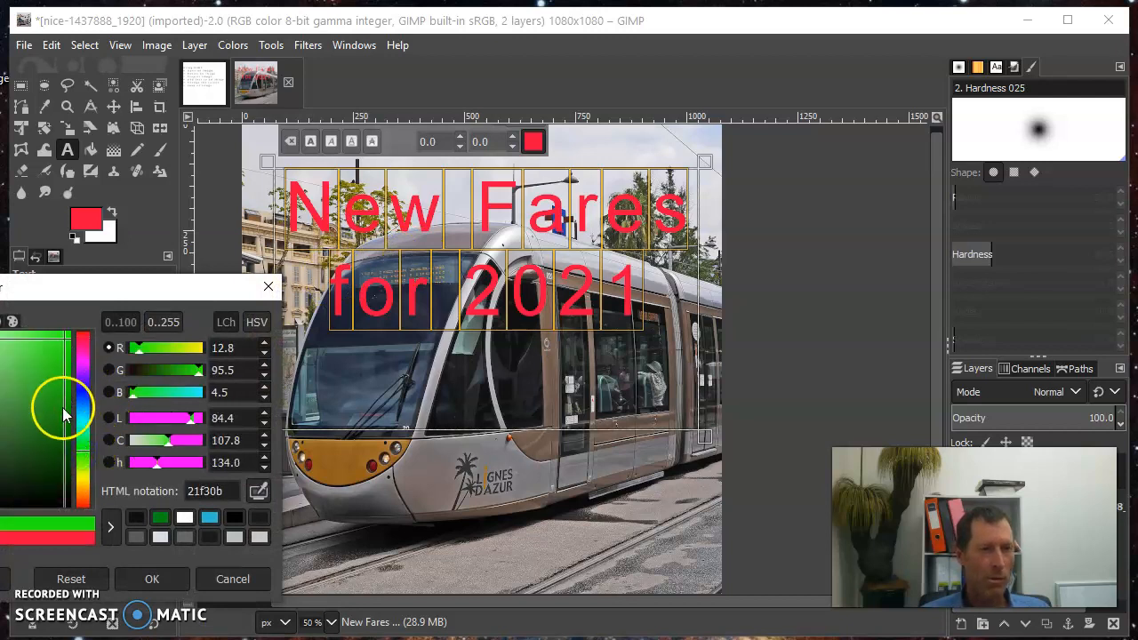
{"action": "left_click", "coordinate": [47, 430]}
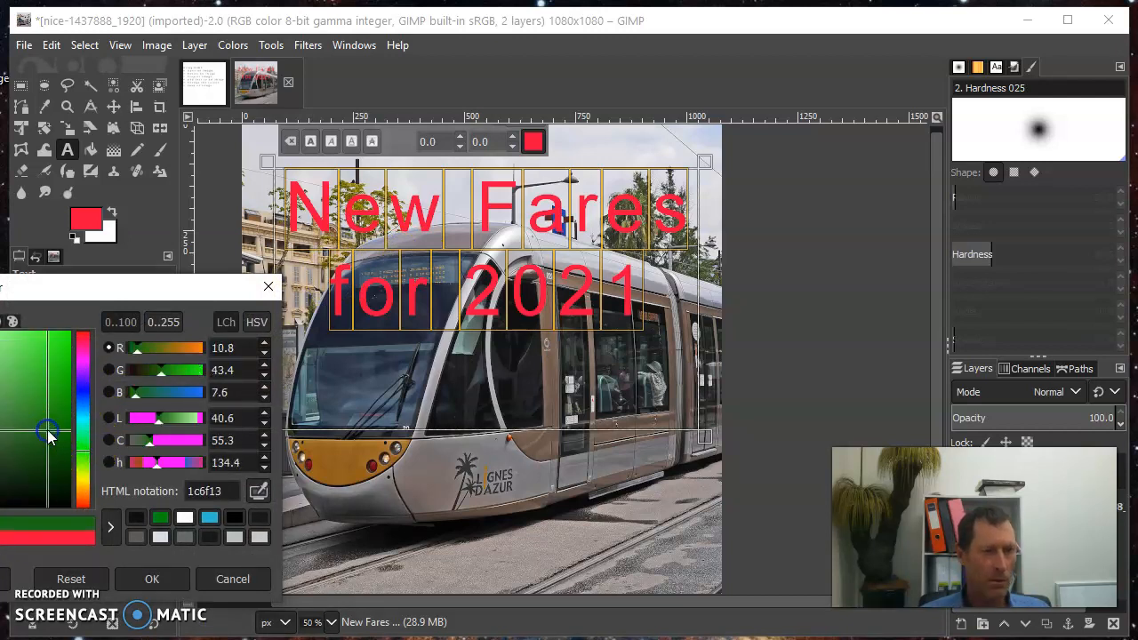
{"action": "left_click", "coordinate": [153, 578]}
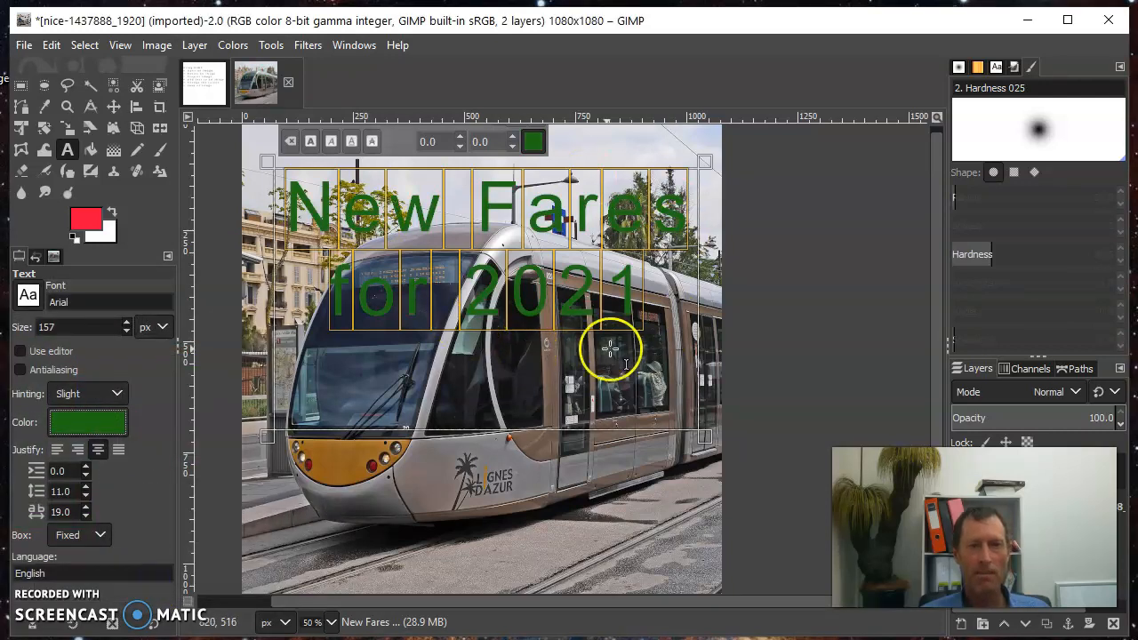
Step: Change the selected text's colour to the brighter green 20aa12
{"action": "left_click", "coordinate": [113, 423]}
{"action": "left_click", "coordinate": [68, 387]}
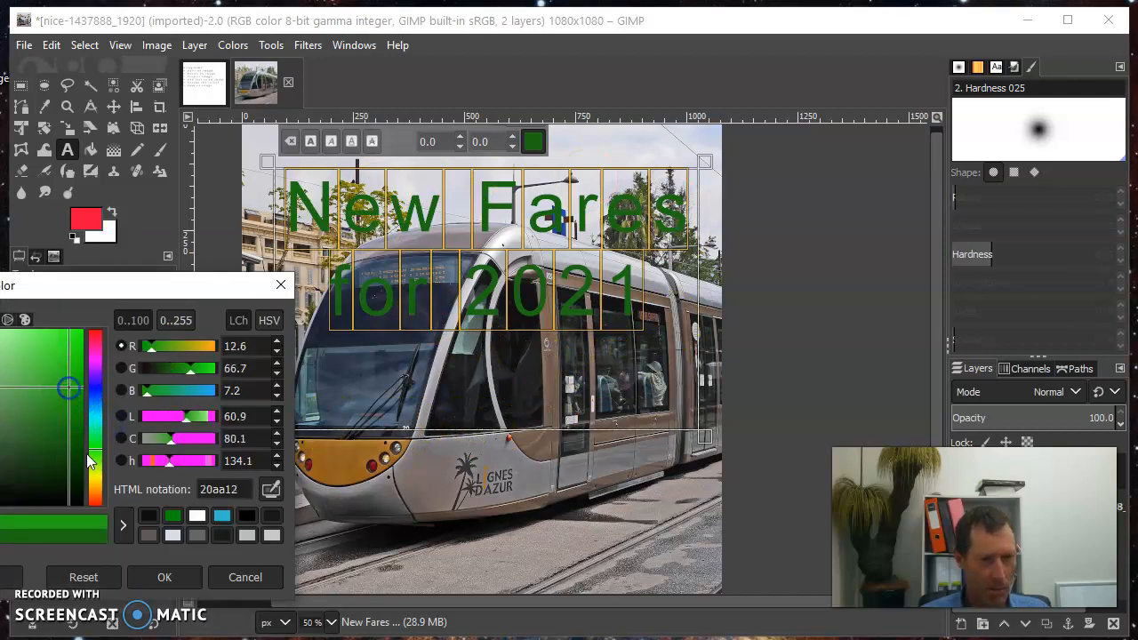
{"action": "left_click", "coordinate": [165, 577]}
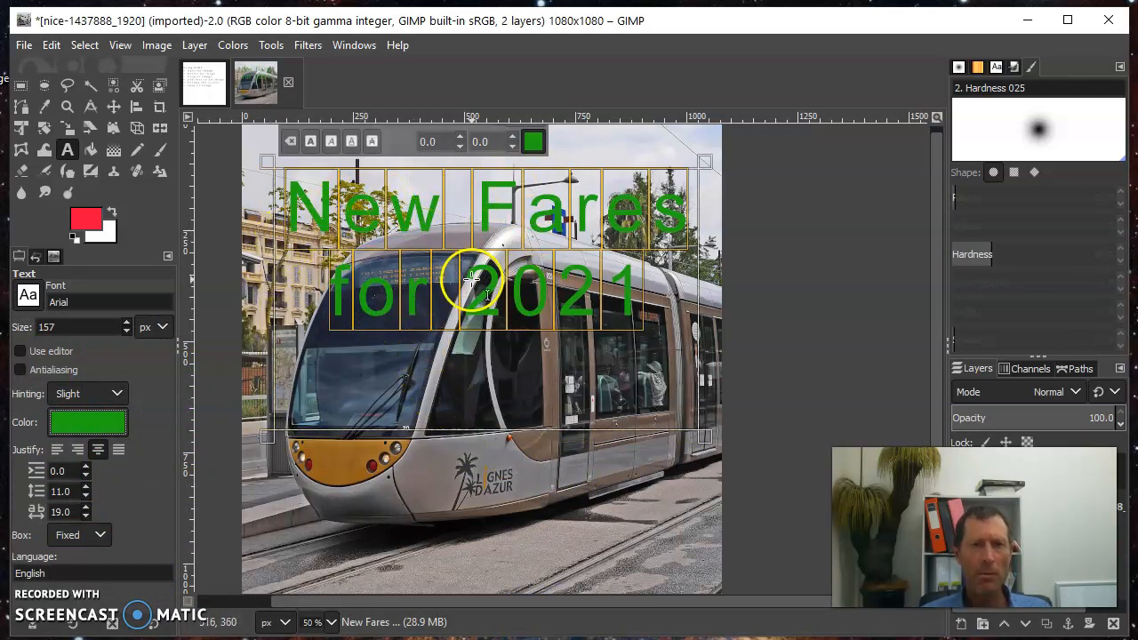
Step: Set the selected text's font to Calibri Bold and leave the text box
{"action": "left_click", "coordinate": [64, 301]}
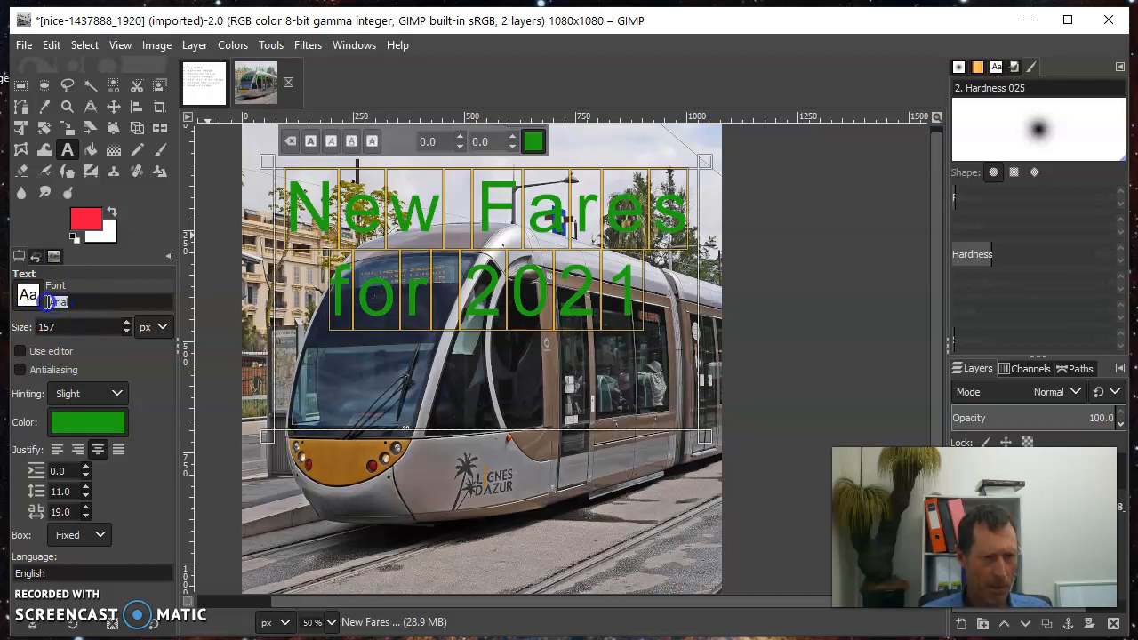
{"action": "type", "text": "c"}
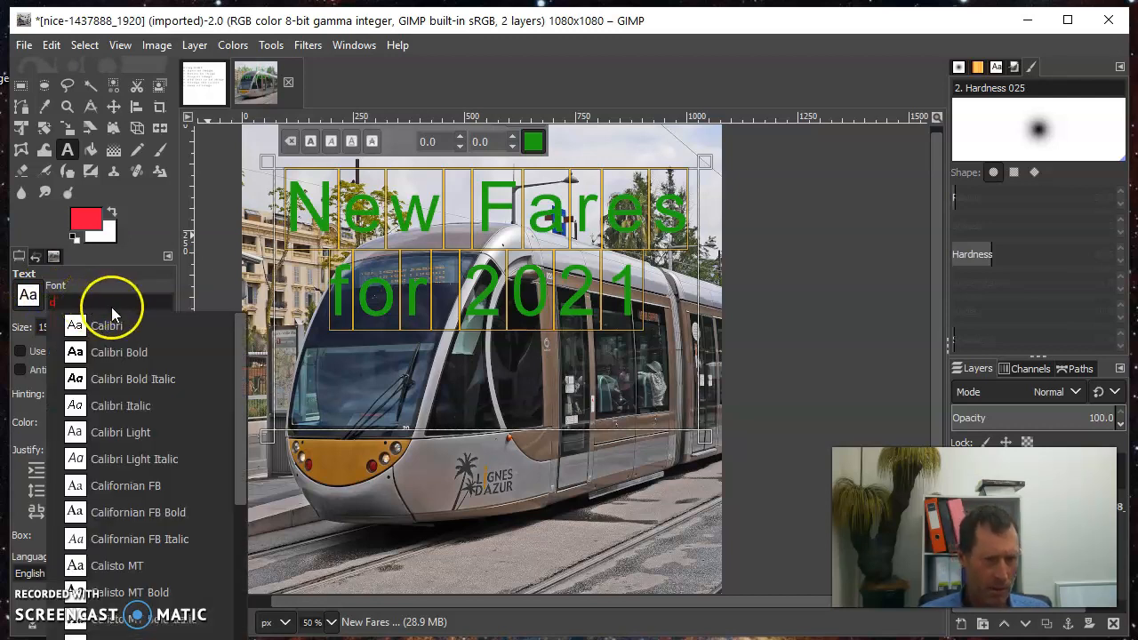
{"action": "left_click", "coordinate": [160, 351]}
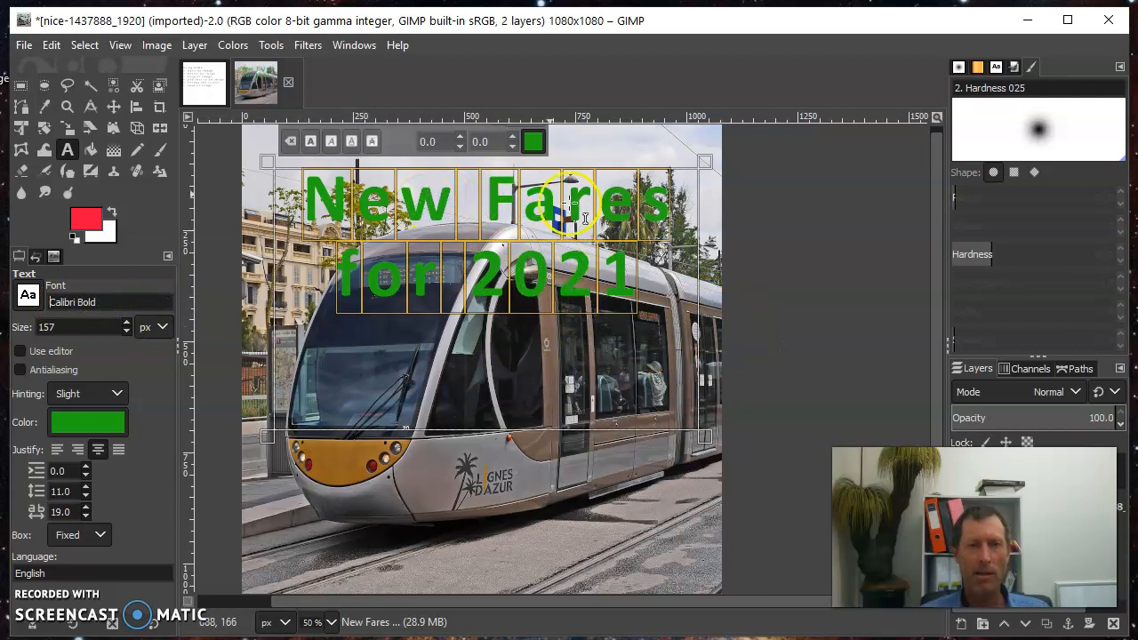
{"action": "left_click", "coordinate": [852, 240]}
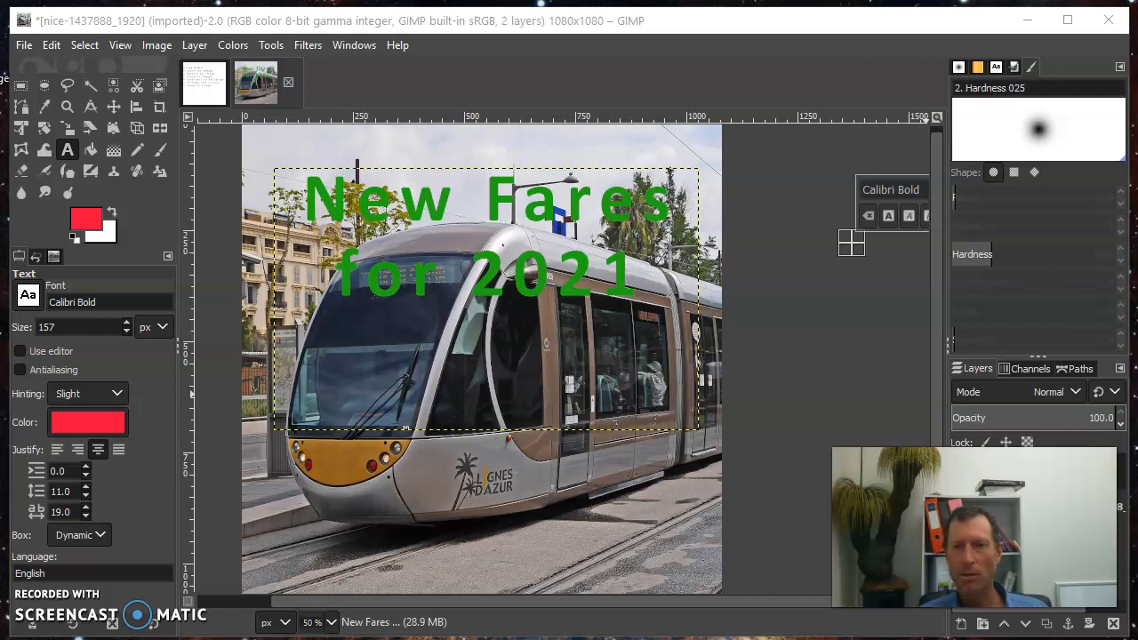
Step: Make the tram photo layer the active layer instead of the text layer
{"action": "left_click", "coordinate": [1124, 516]}
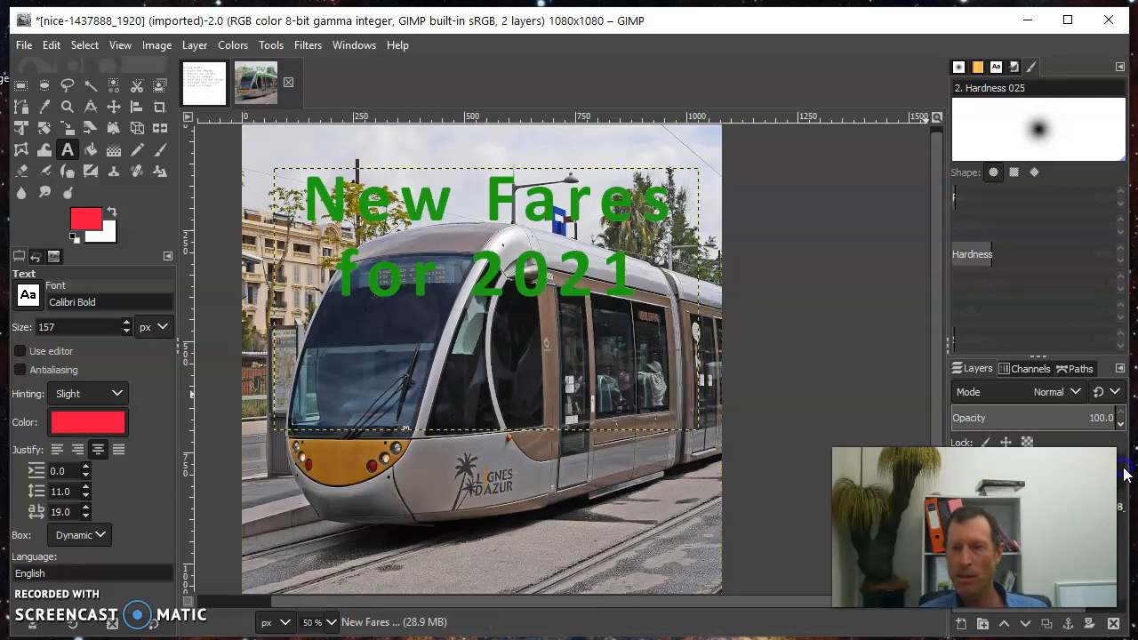
{"action": "left_click", "coordinate": [1123, 477]}
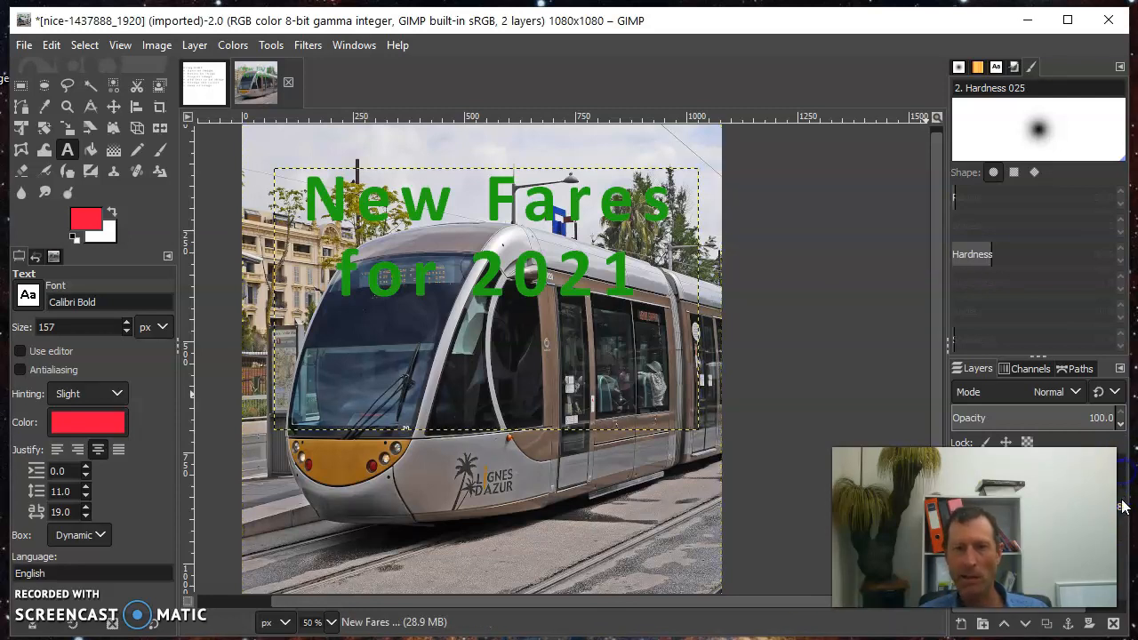
{"action": "left_click", "coordinate": [1122, 513]}
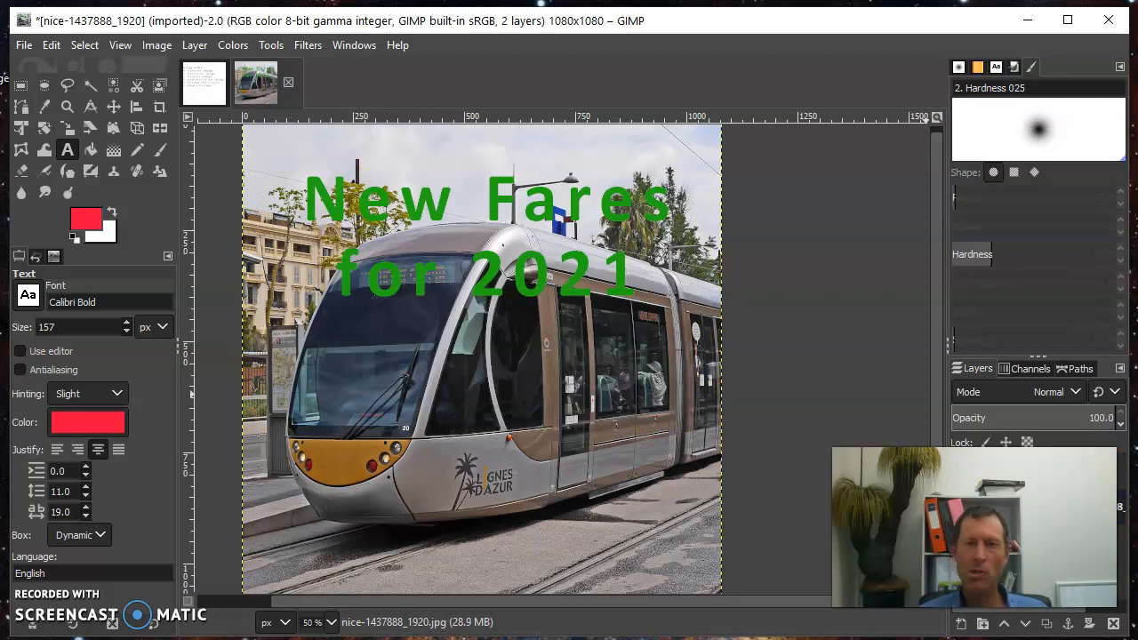
{"action": "left_click", "coordinate": [205, 82]}
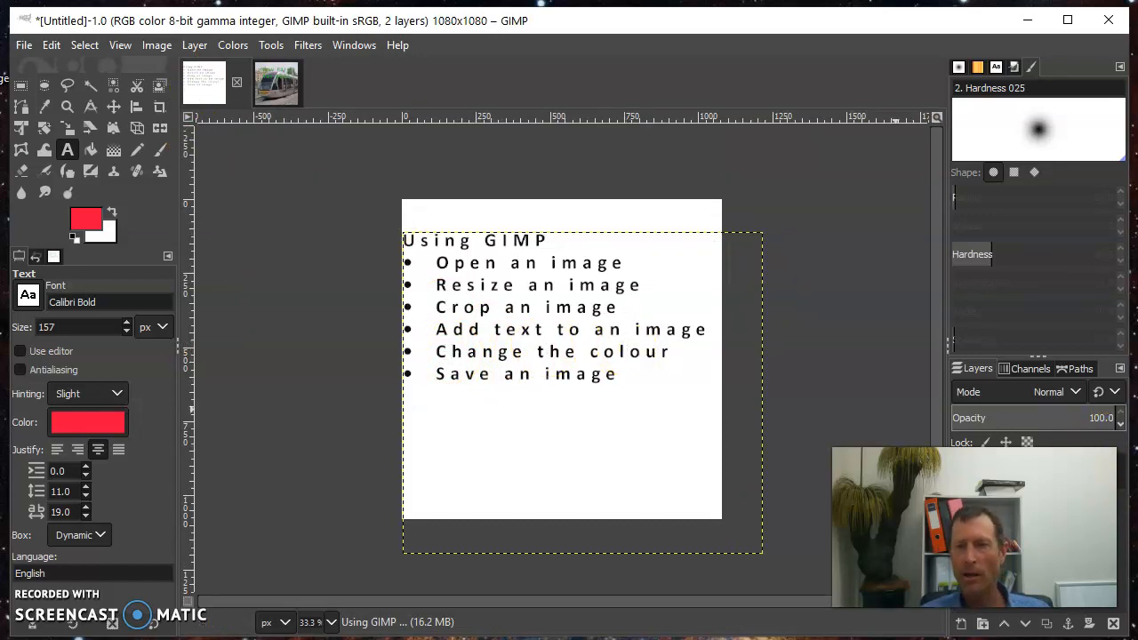
{"action": "left_click", "coordinate": [1123, 513]}
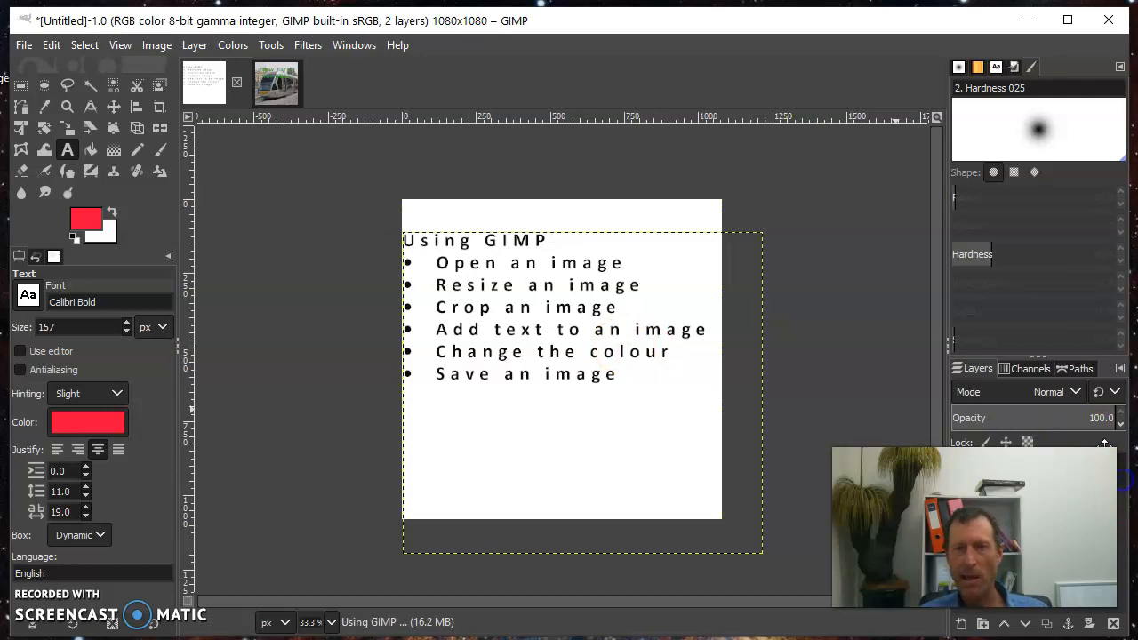
{"action": "left_click", "coordinate": [276, 83]}
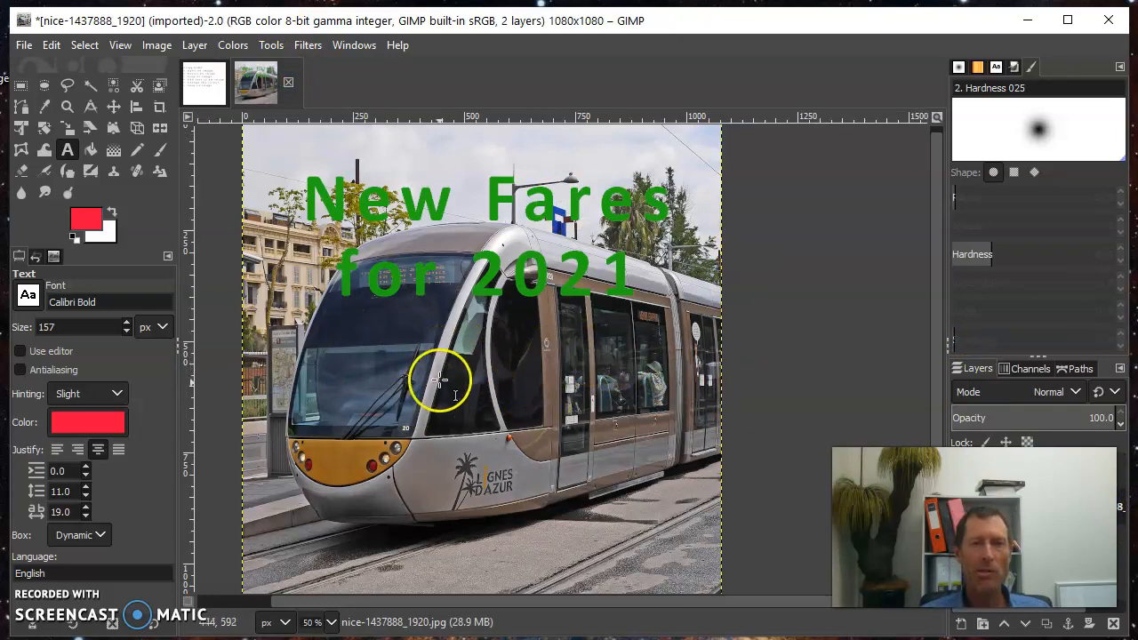
Step: Open Hue-Saturation for the tram photo layer and set hue to -4.4, lightness to -1.2 and saturation to -100
{"action": "left_click", "coordinate": [233, 45]}
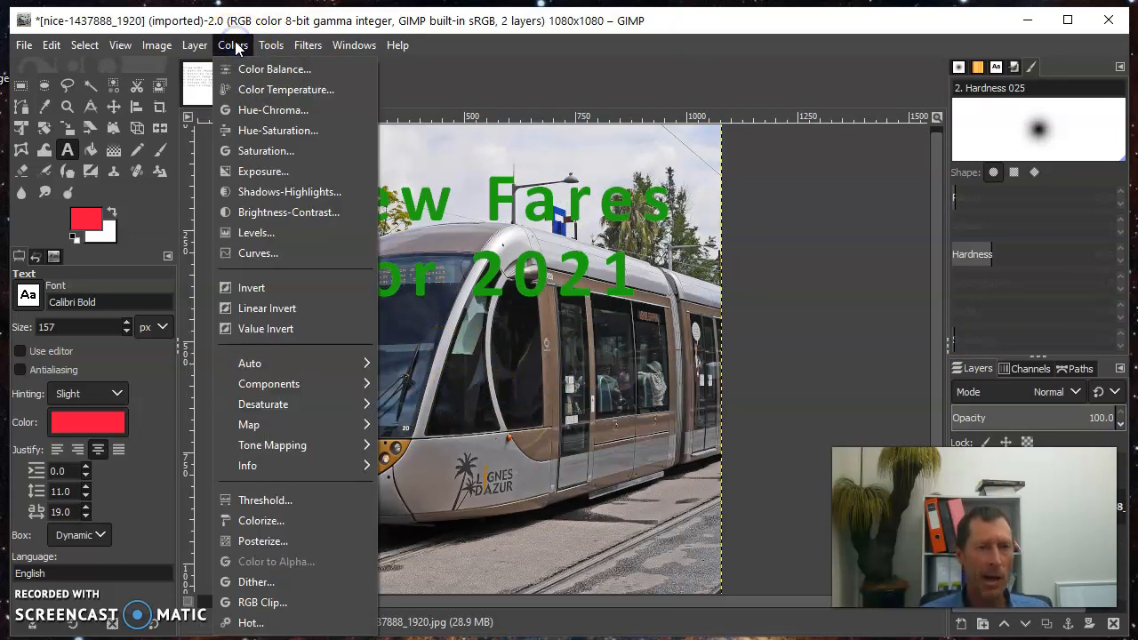
{"action": "left_click", "coordinate": [257, 131]}
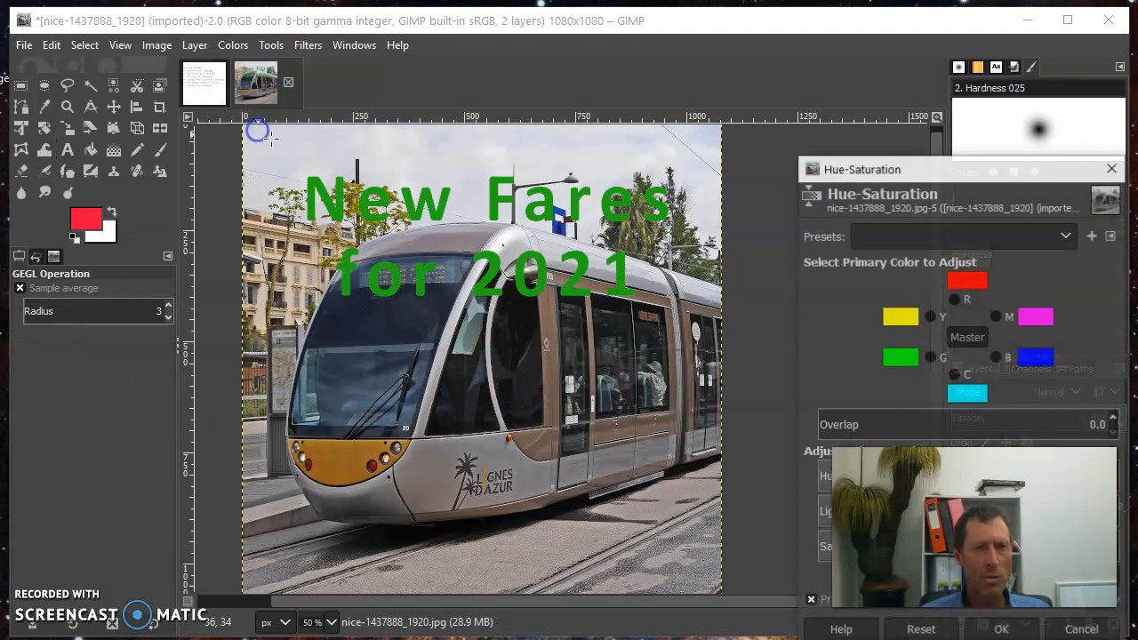
{"action": "left_click_drag", "start_coordinate": [930, 169], "coordinate": [182, 49]}
{"action": "left_click_drag", "start_coordinate": [213, 360], "coordinate": [65, 415]}
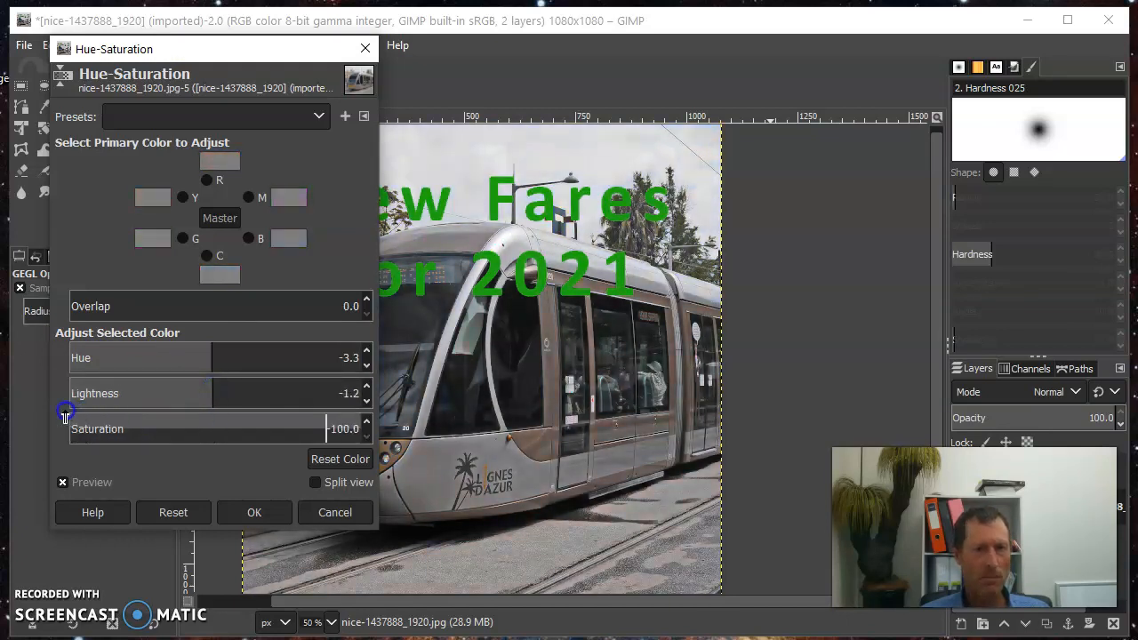
{"action": "mouse_move", "coordinate": [203, 349]}
{"action": "left_mouse_down"}
{"action": "mouse_move", "coordinate": [198, 358]}
{"action": "mouse_move", "coordinate": [46, 355]}
{"action": "mouse_move", "coordinate": [264, 363]}
{"action": "mouse_move", "coordinate": [212, 357]}
{"action": "left_mouse_up"}
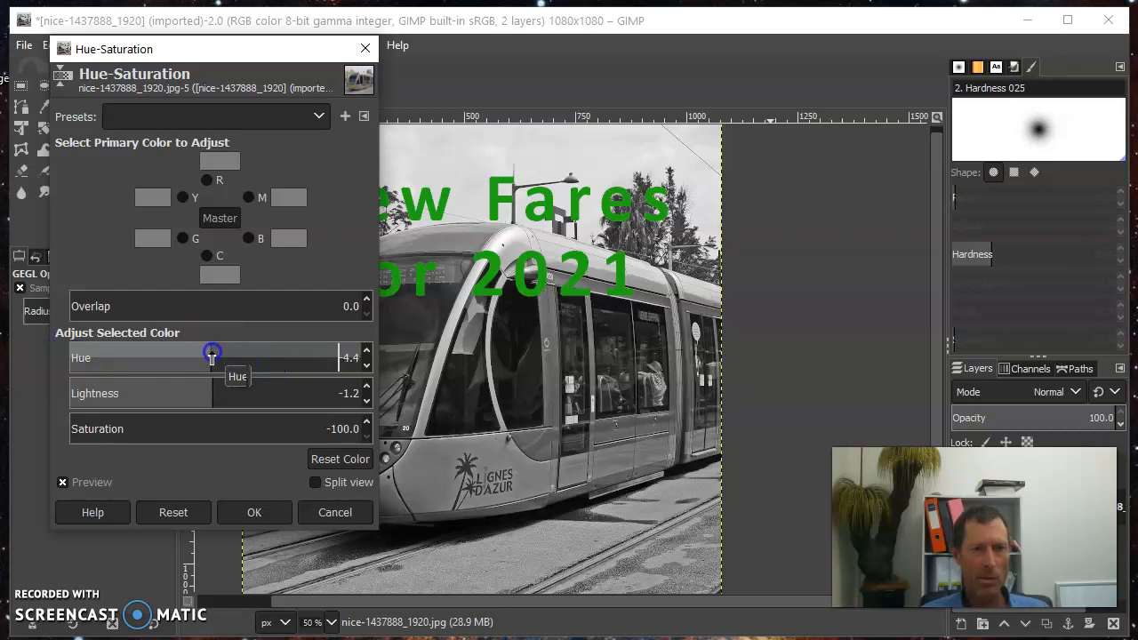
Step: Recolour the tram photo with a hue of -173.4 and a saturation of -46.3, and apply the Hue-Saturation adjustment
{"action": "left_click_drag", "start_coordinate": [72, 425], "coordinate": [142, 426]}
{"action": "left_click_drag", "start_coordinate": [210, 357], "coordinate": [76, 358]}
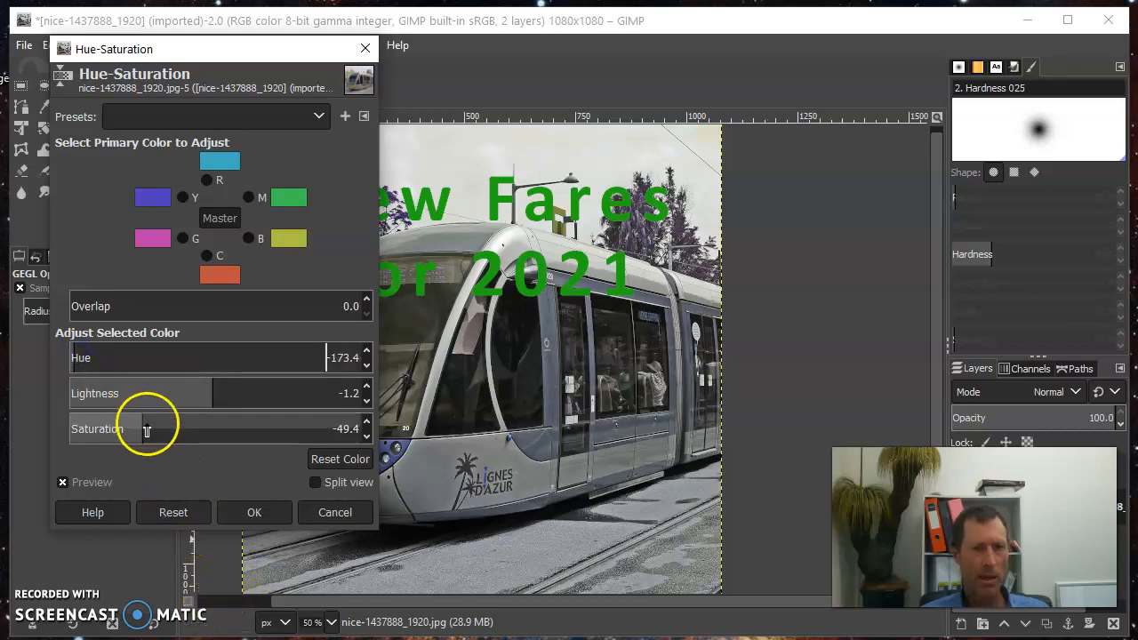
{"action": "left_click_drag", "start_coordinate": [145, 426], "coordinate": [148, 429]}
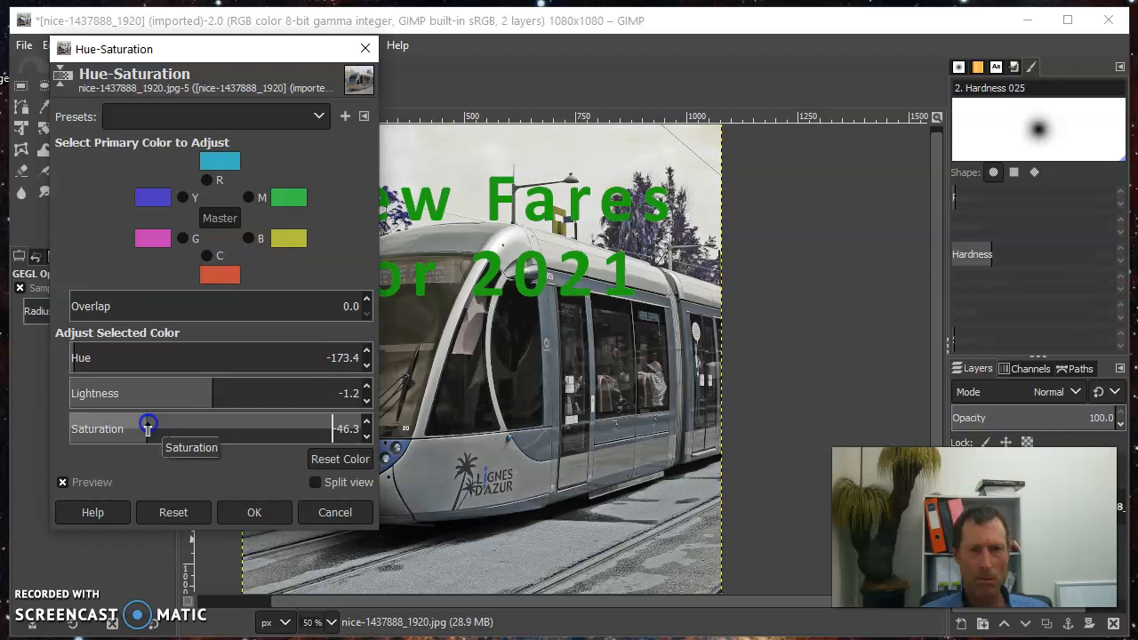
{"action": "left_click", "coordinate": [232, 51]}
{"action": "left_click_drag", "start_coordinate": [232, 52], "coordinate": [148, 34]}
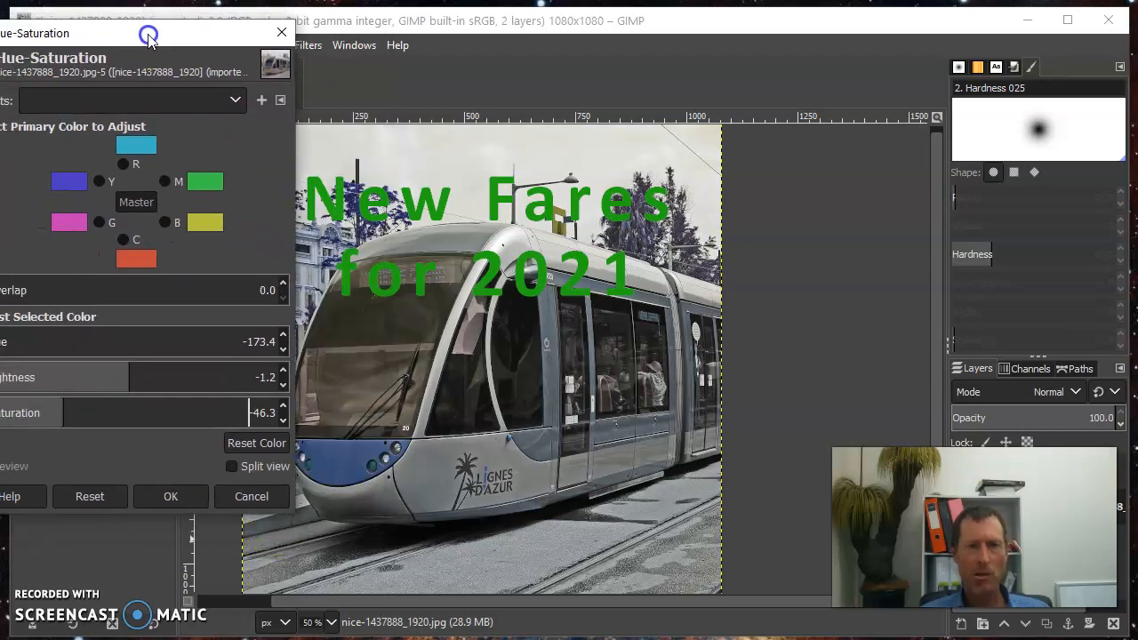
{"action": "left_click", "coordinate": [170, 496]}
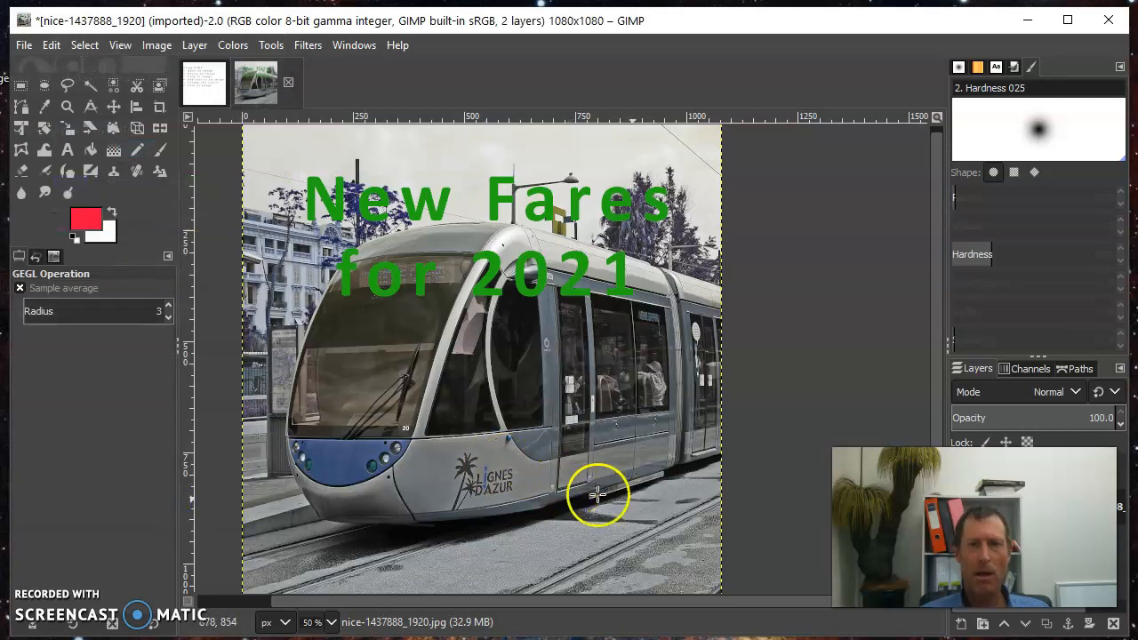
Step: Save the edited tram image as the GIMP project nice-1437888_1920.xcf in the Pictures folder
{"action": "left_click", "coordinate": [206, 86]}
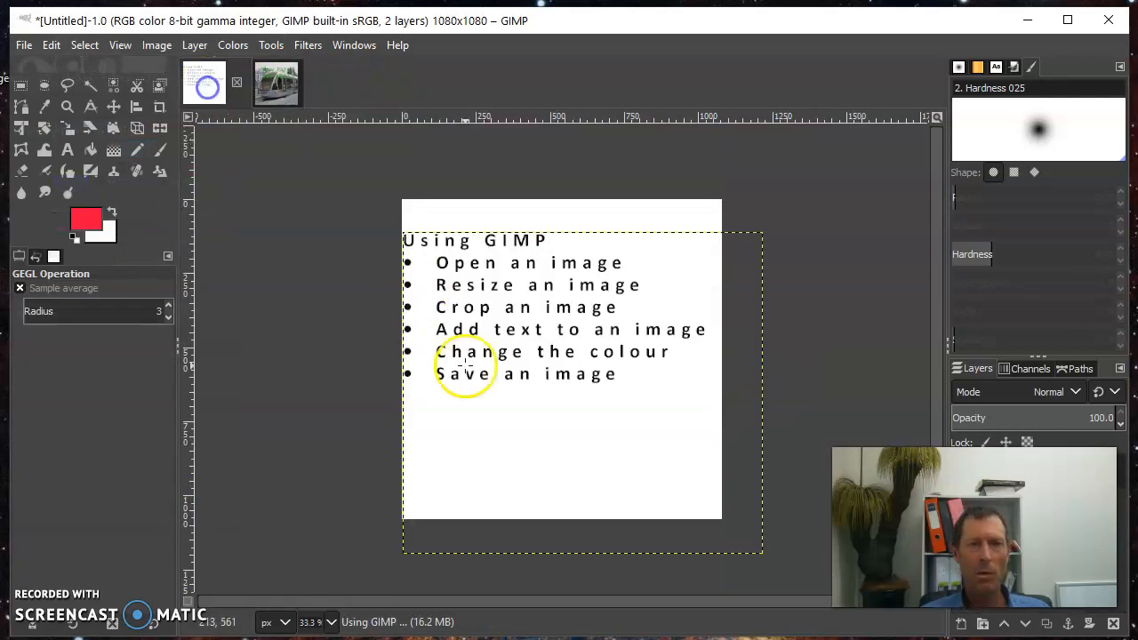
{"action": "left_click", "coordinate": [275, 80]}
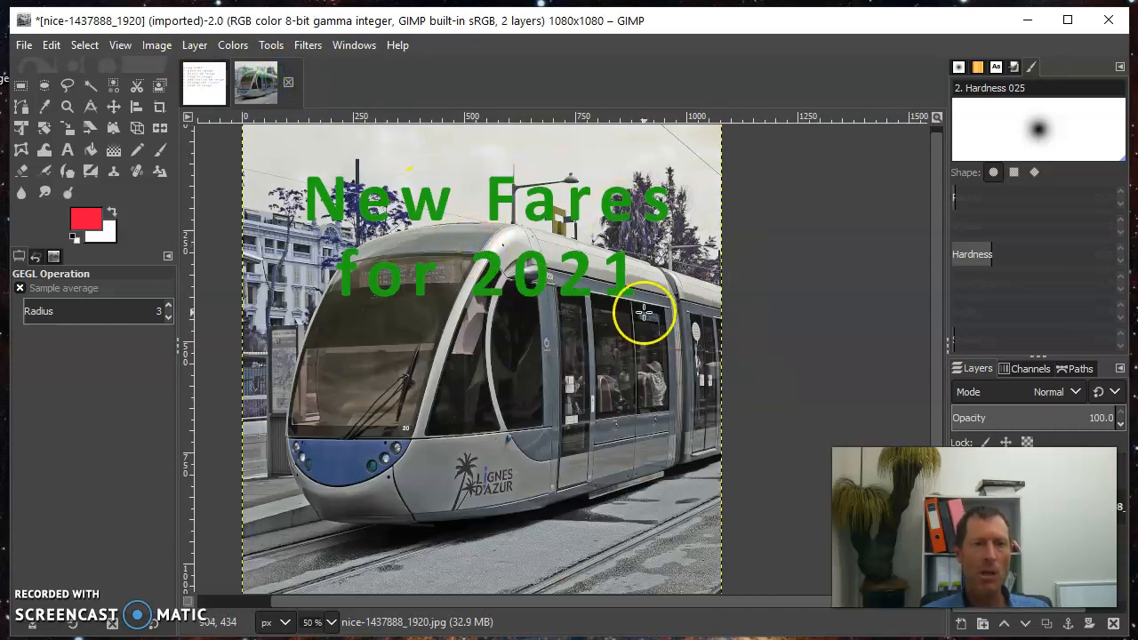
{"action": "left_click", "coordinate": [25, 45]}
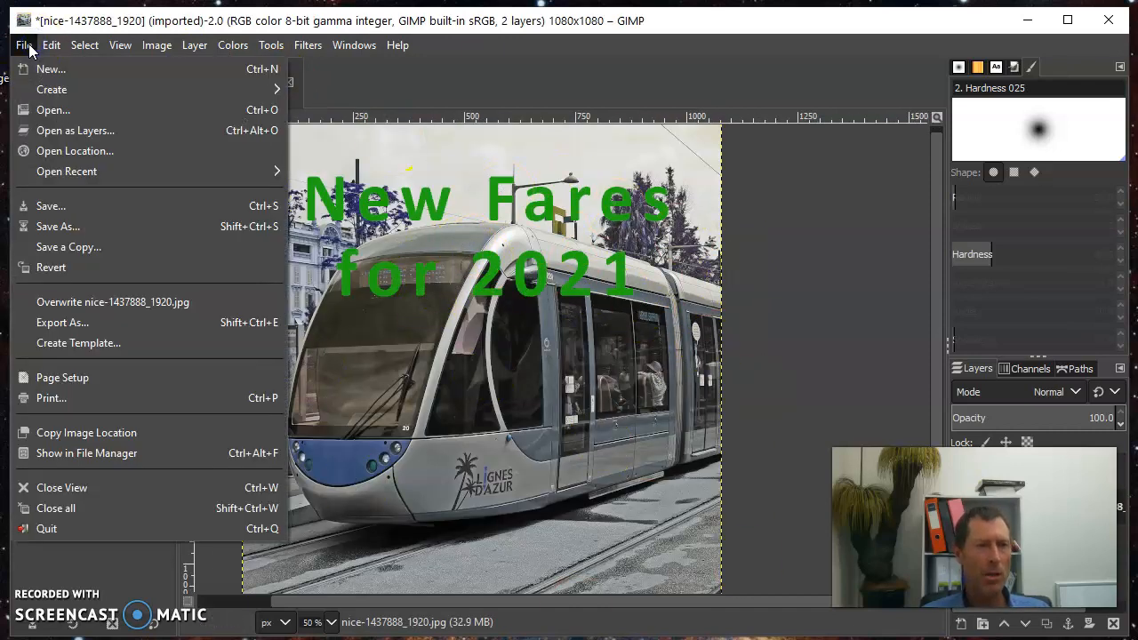
{"action": "left_click", "coordinate": [96, 233]}
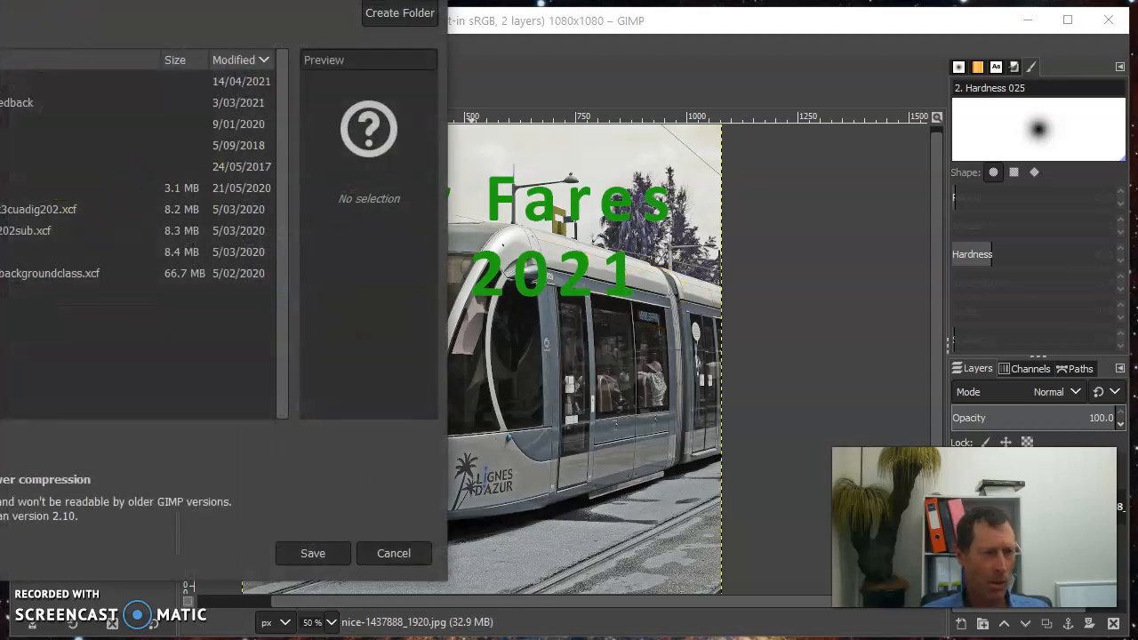
{"action": "left_click_drag", "start_coordinate": [32, 0], "coordinate": [478, 36]}
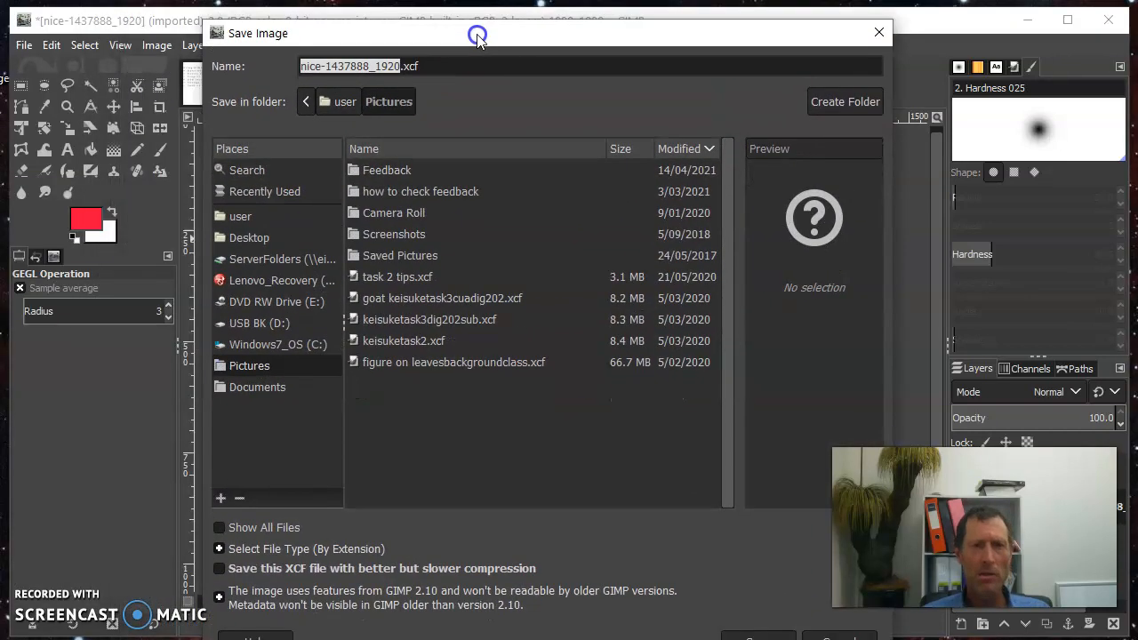
{"action": "left_click", "coordinate": [266, 370]}
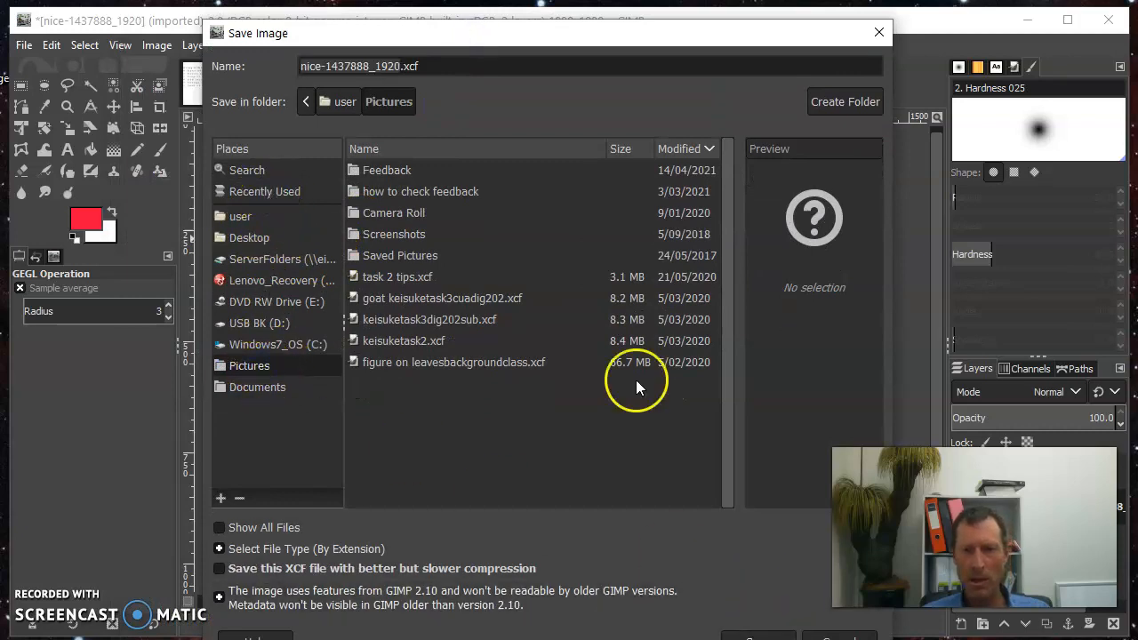
{"action": "left_click_drag", "start_coordinate": [631, 23], "coordinate": [625, 0]}
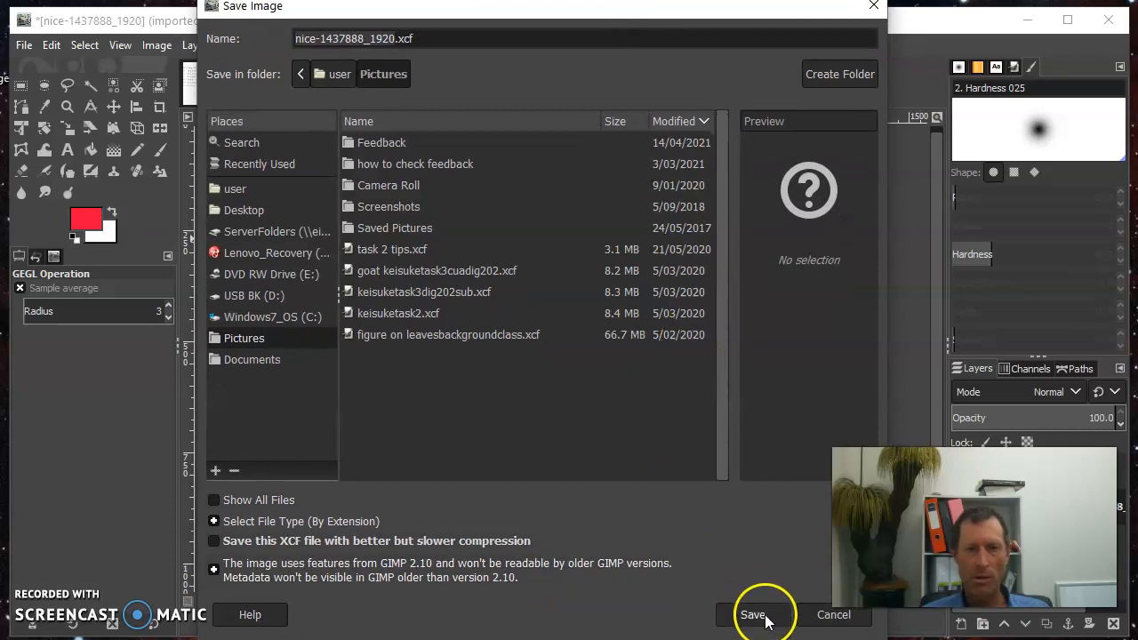
{"action": "left_click", "coordinate": [762, 616]}
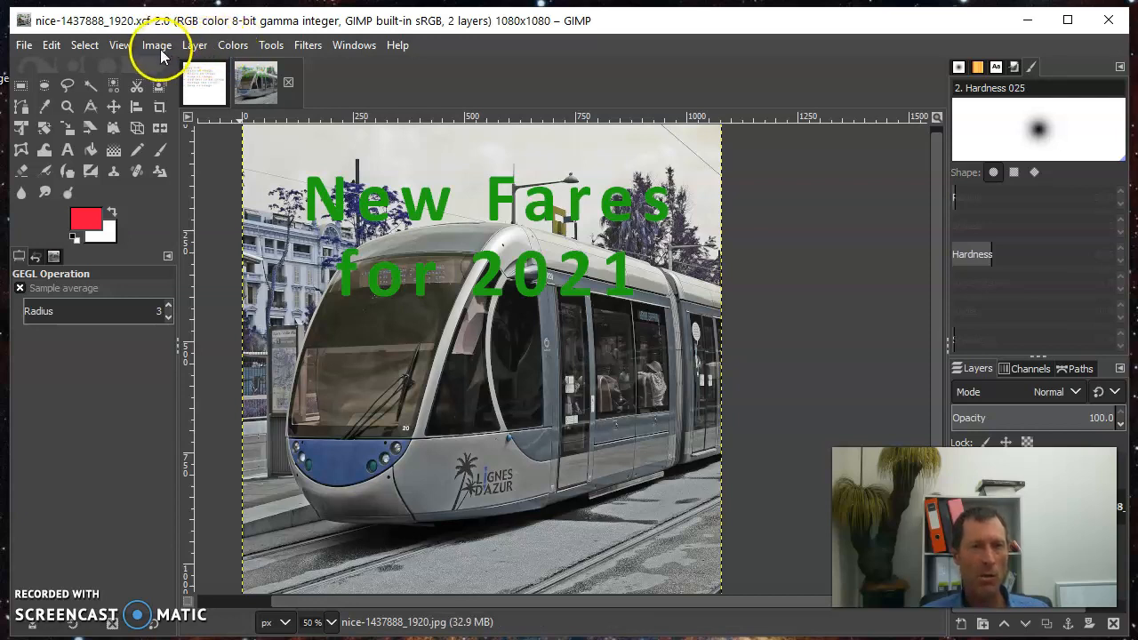
Step: Start exporting the tram image and name the file with the author's surname followed by CUADIG202Task3image1
{"action": "left_click", "coordinate": [20, 45]}
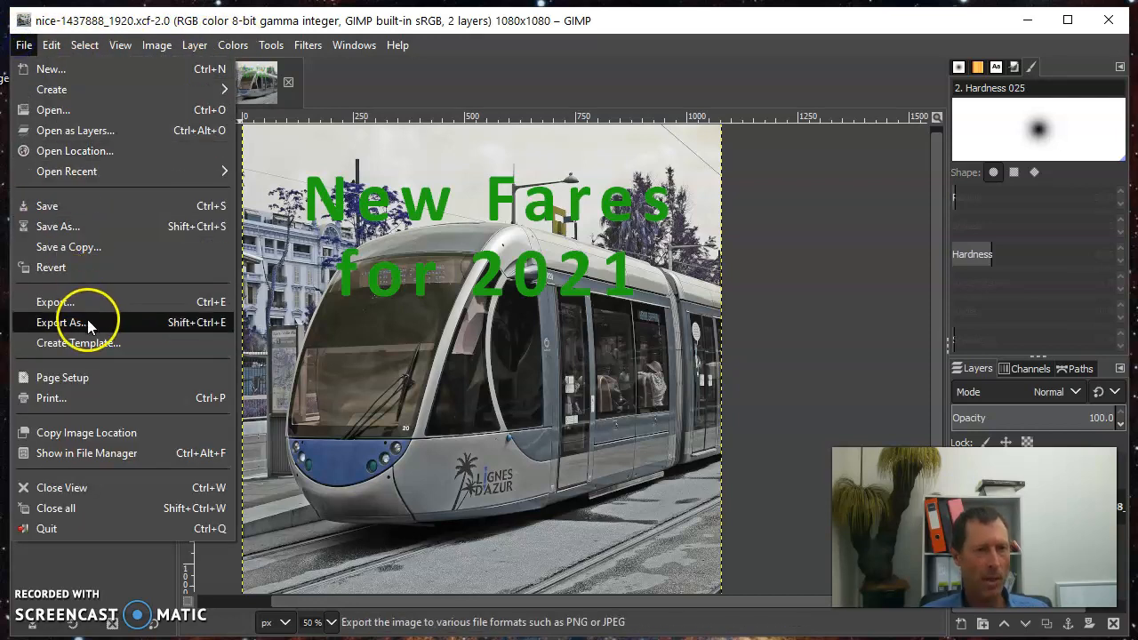
{"action": "left_click", "coordinate": [87, 323]}
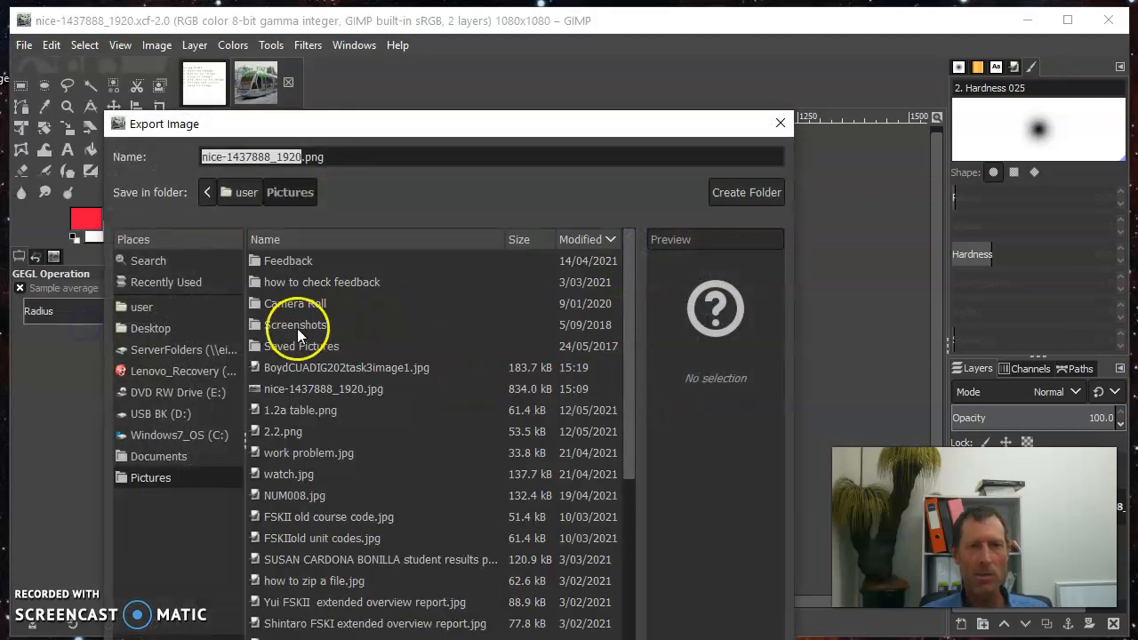
{"action": "left_click_drag", "start_coordinate": [426, 124], "coordinate": [474, 27]}
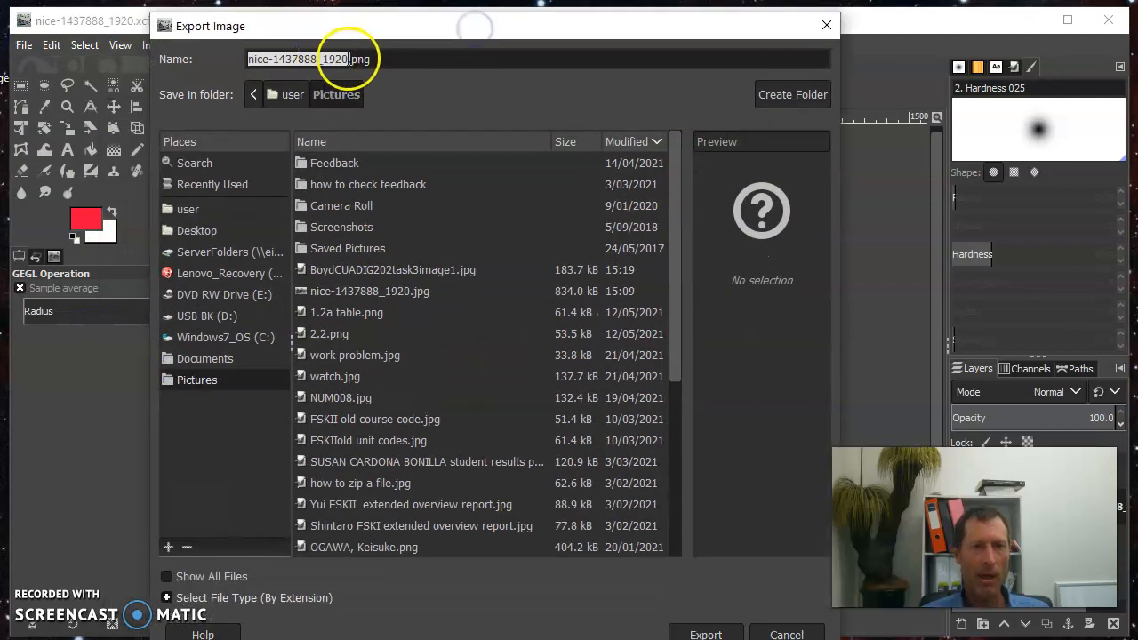
{"action": "left_click", "coordinate": [349, 58]}
{"action": "left_click_drag", "start_coordinate": [348, 59], "coordinate": [276, 58]}
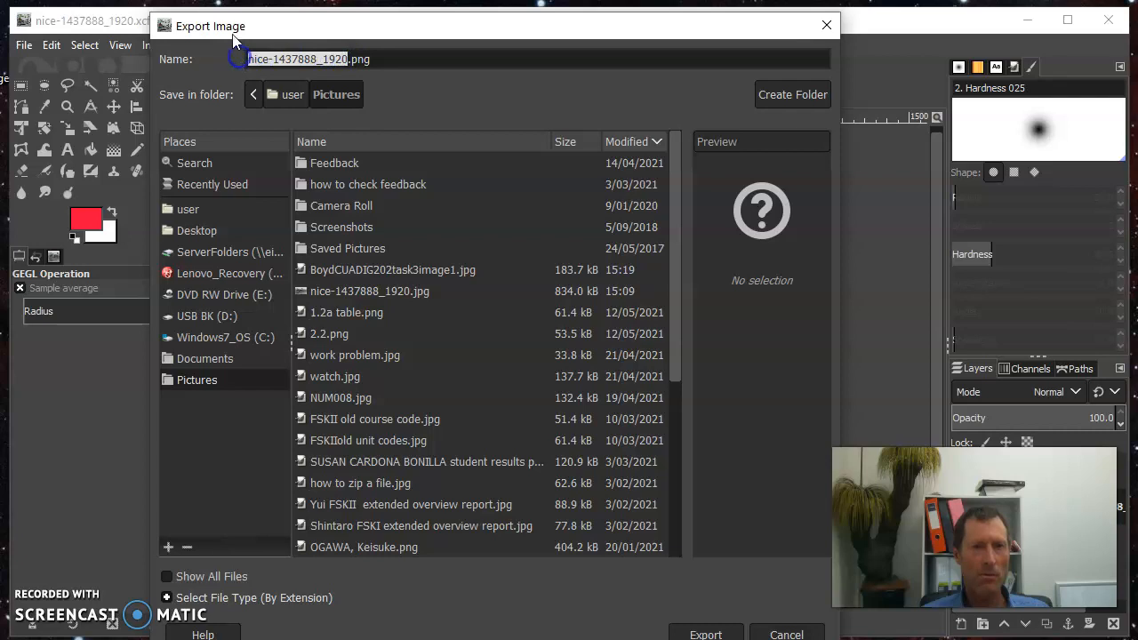
{"action": "type", "text": "boyd"}
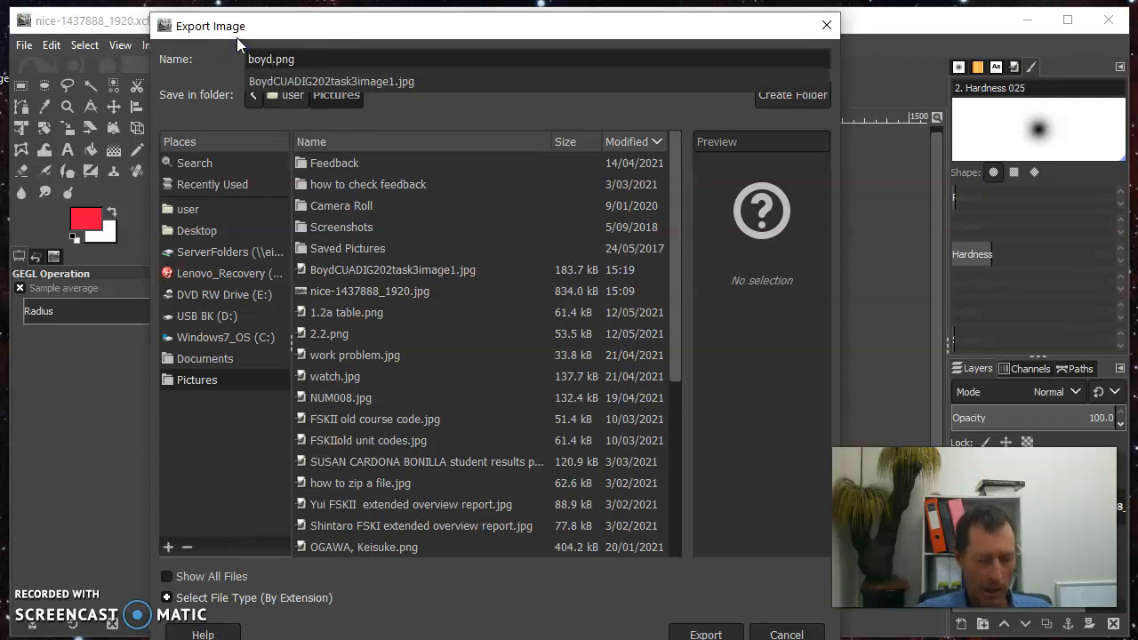
{"action": "type", "text": "CUADIG"}
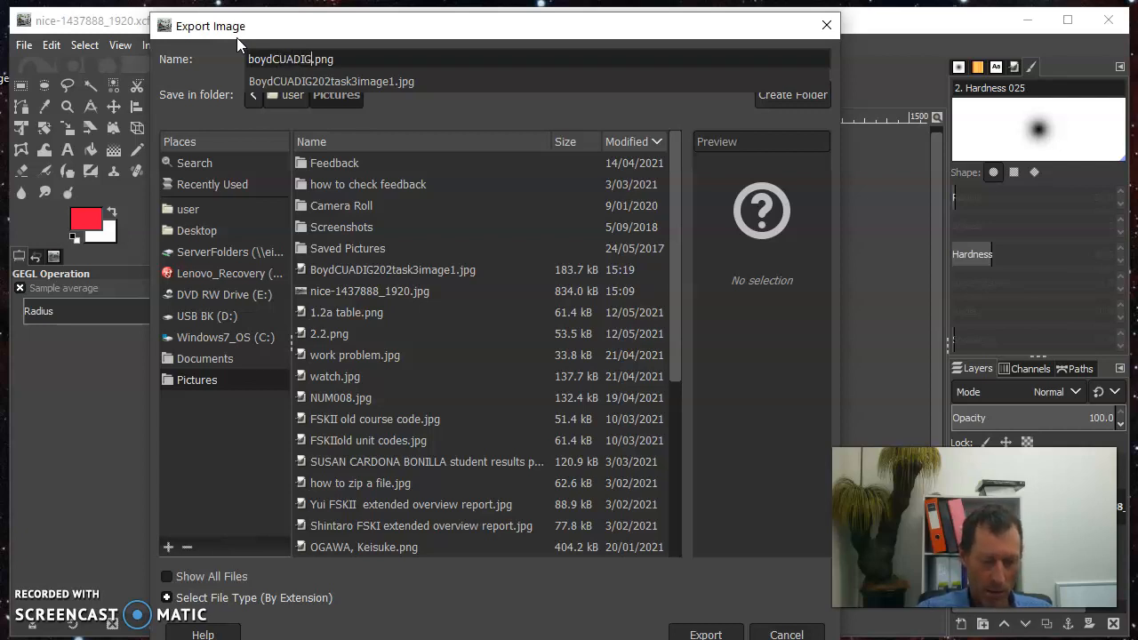
{"action": "type", "text": "202"}
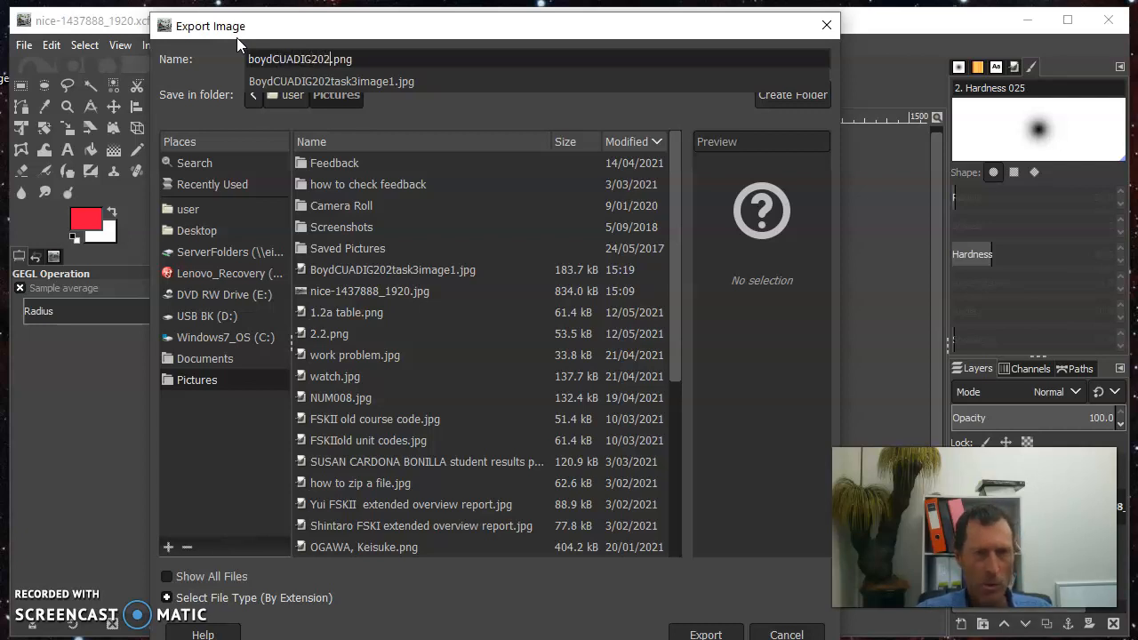
{"action": "type", "text": "Task1"}
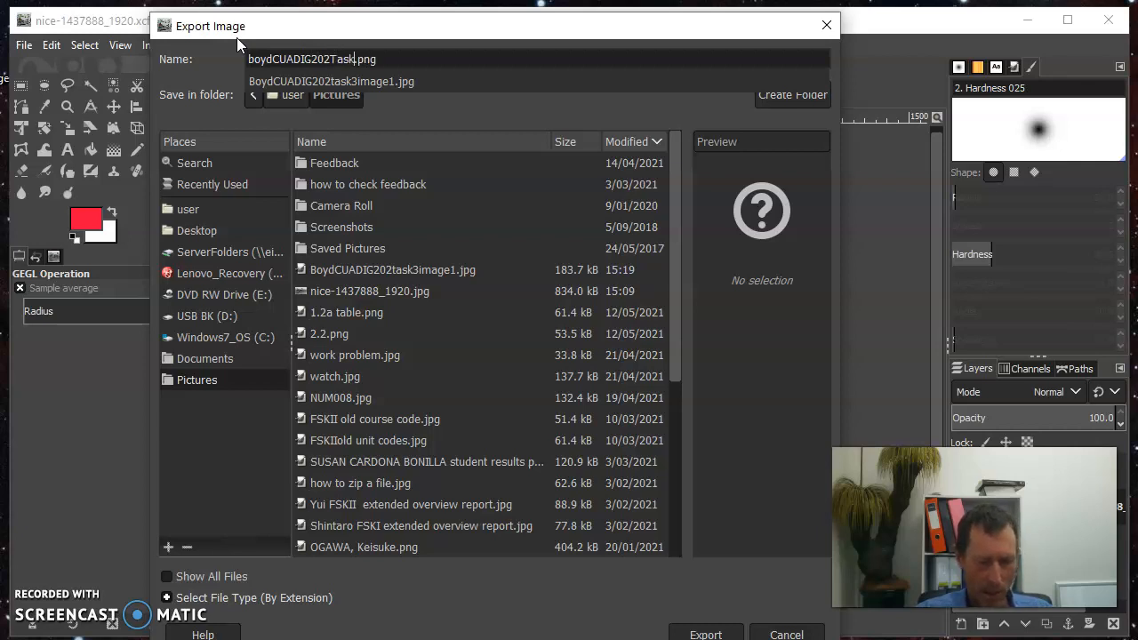
{"action": "key", "text": "BackSpace"}
{"action": "type", "text": "3"}
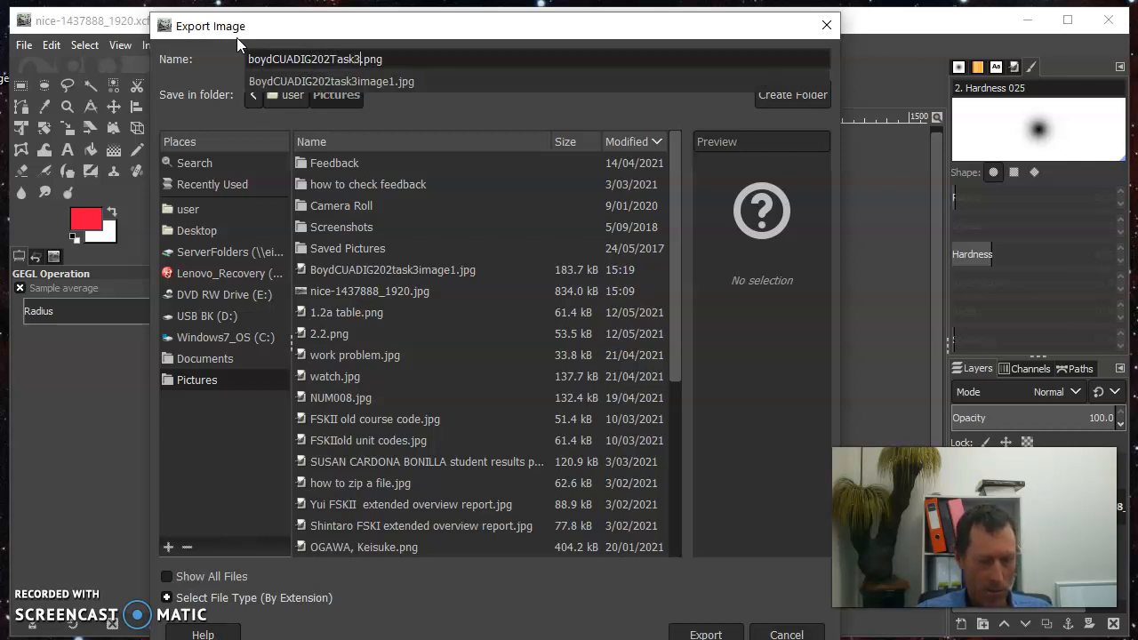
{"action": "type", "text": "image1"}
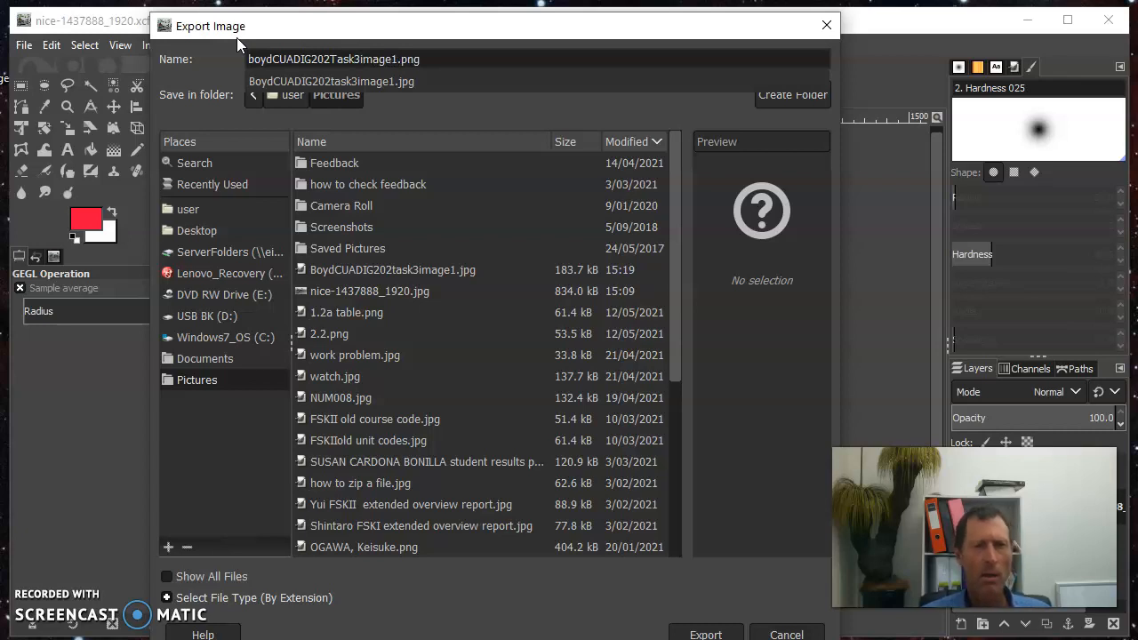
Step: Choose the Pictures folder for the export and set the file type to JPEG image
{"action": "left_click", "coordinate": [206, 381]}
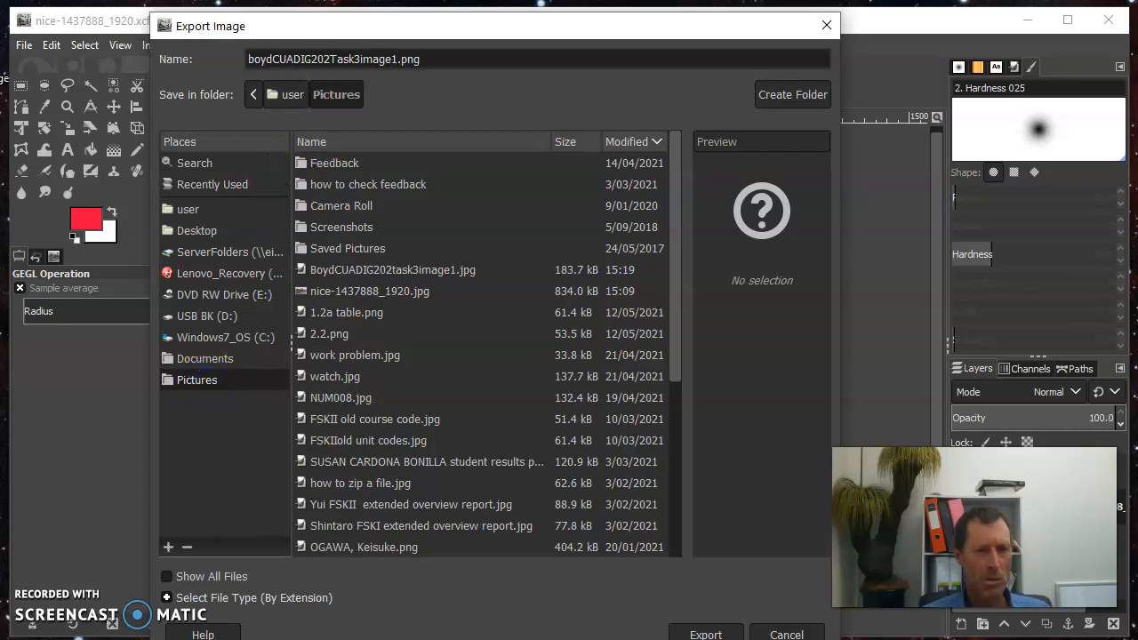
{"action": "left_click", "coordinate": [234, 600]}
{"action": "scroll", "coordinate": [264, 486], "scroll_direction": "down", "scroll_amount": 3}
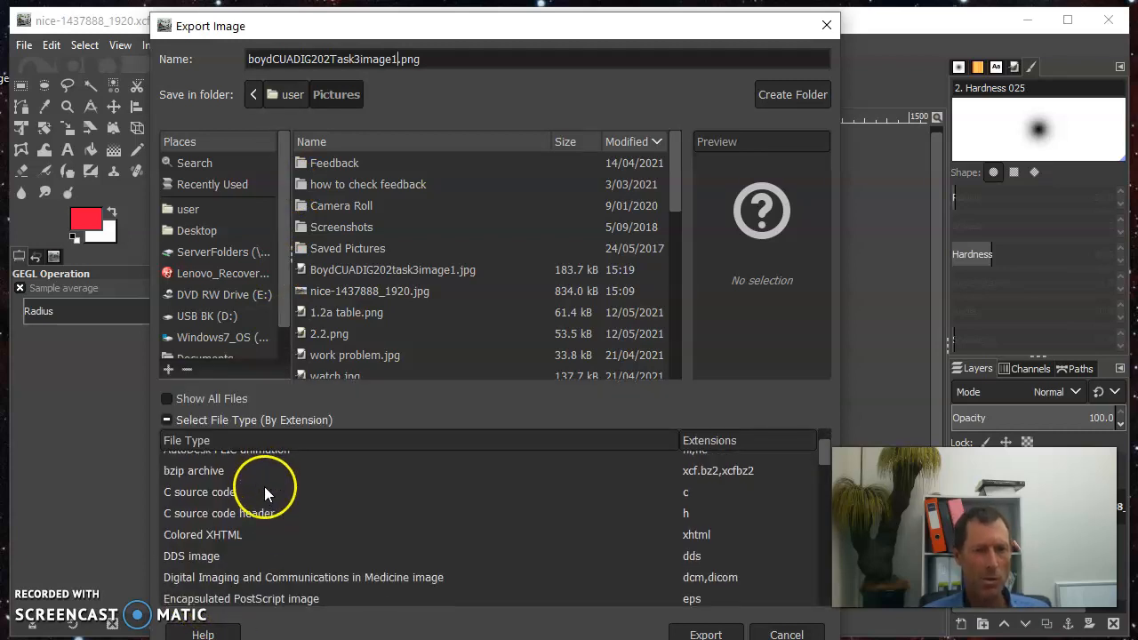
{"action": "scroll", "coordinate": [230, 554], "scroll_direction": "down", "scroll_amount": 4}
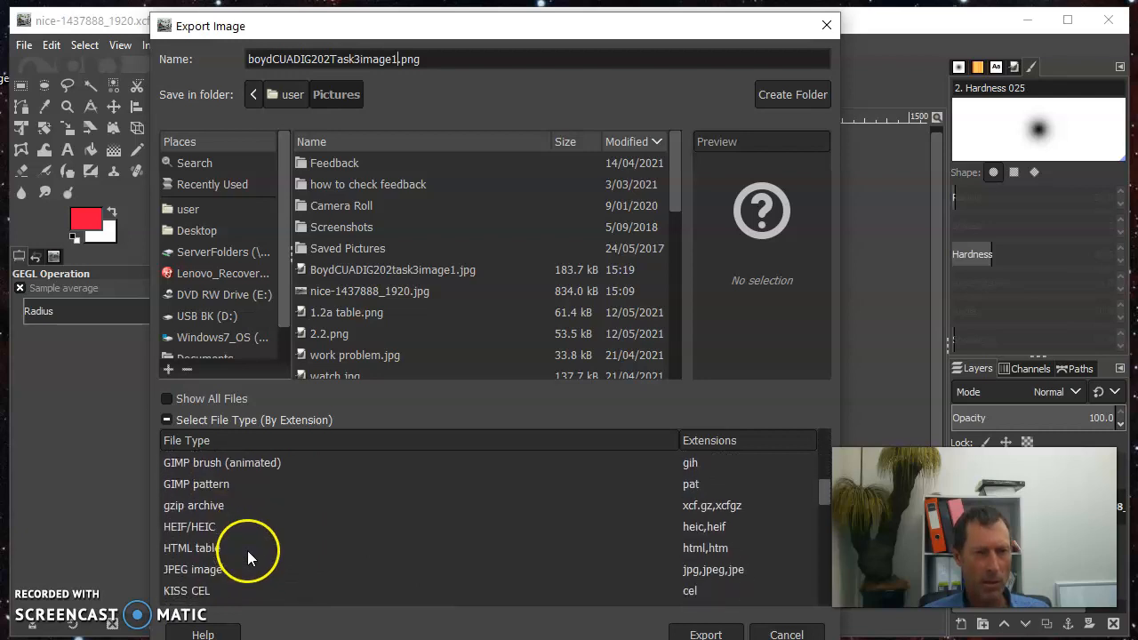
{"action": "scroll", "coordinate": [250, 526], "scroll_direction": "down", "scroll_amount": 1}
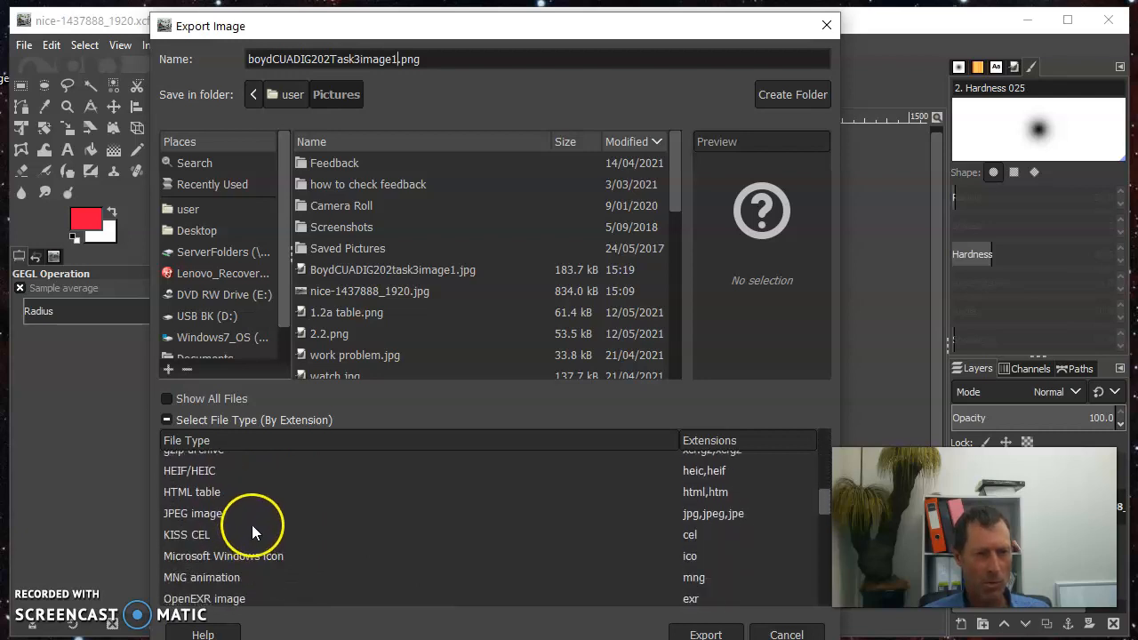
{"action": "left_click", "coordinate": [212, 513]}
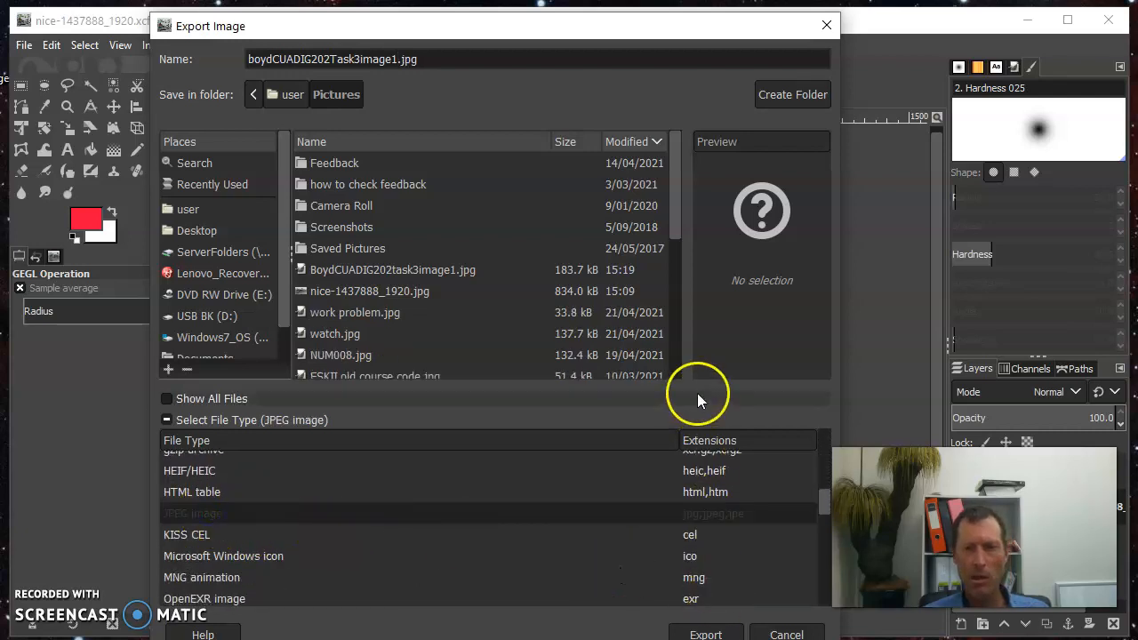
{"action": "left_click_drag", "start_coordinate": [744, 28], "coordinate": [748, 12]}
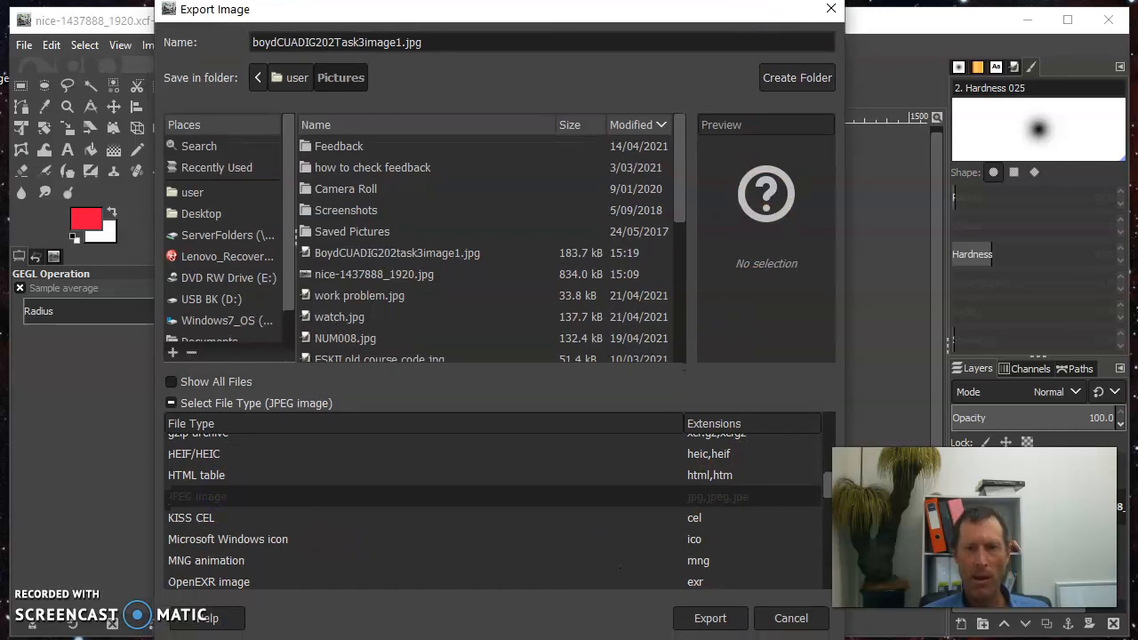
Step: Change the ending of the export file name to CUADIG202Task3image2.jpg to avoid overwriting the existing file, and proceed to the JPEG options
{"action": "left_click", "coordinate": [711, 618]}
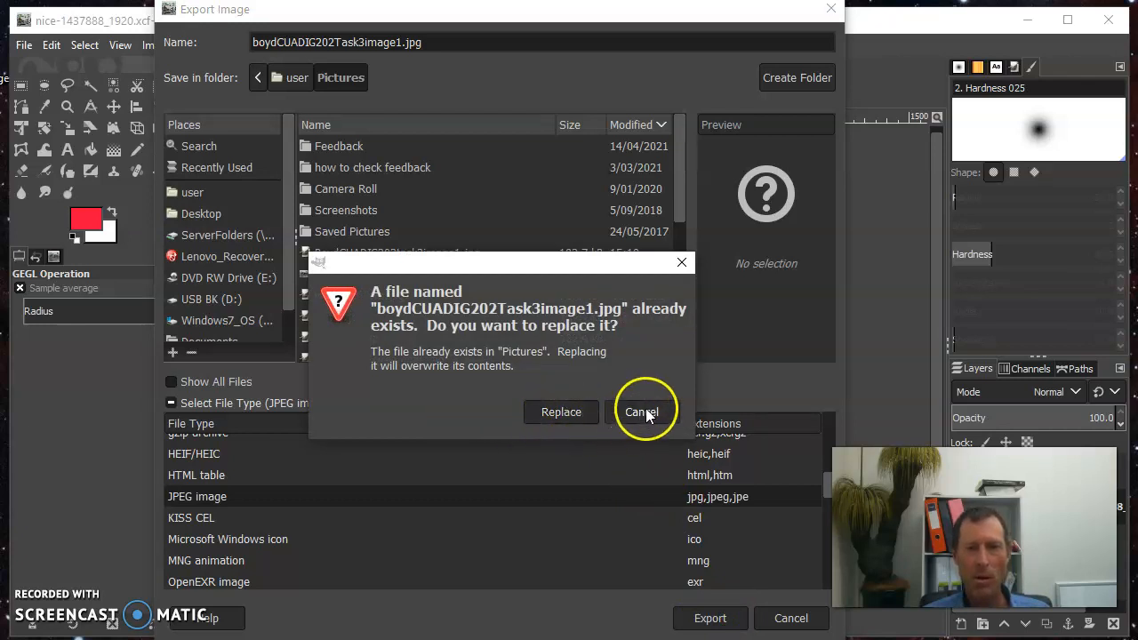
{"action": "left_click", "coordinate": [580, 412]}
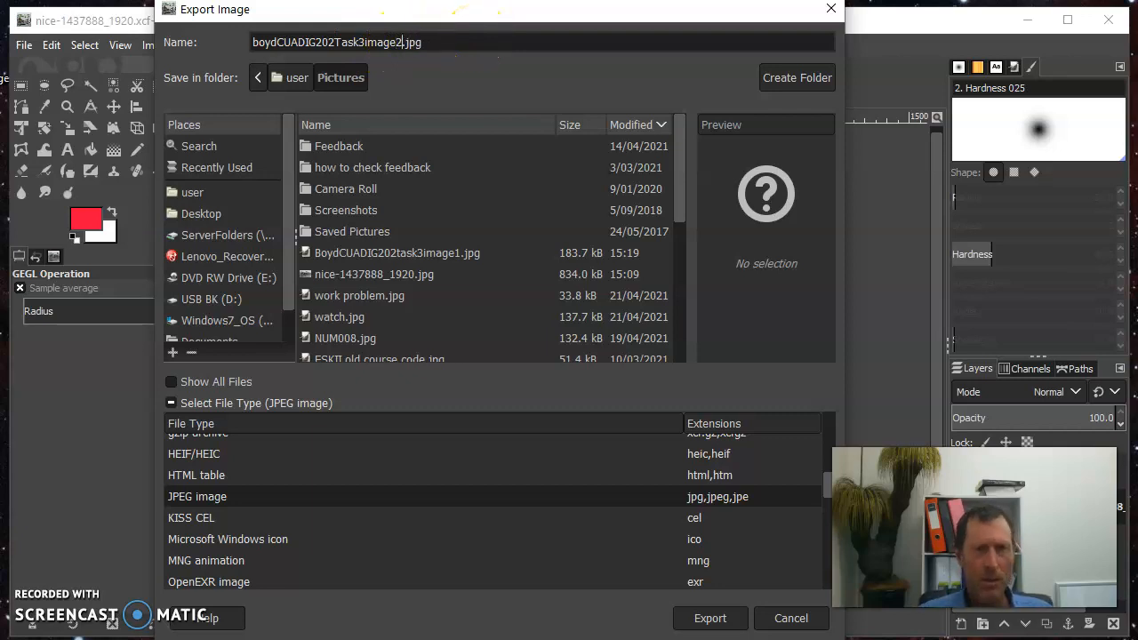
{"action": "left_click", "coordinate": [715, 615]}
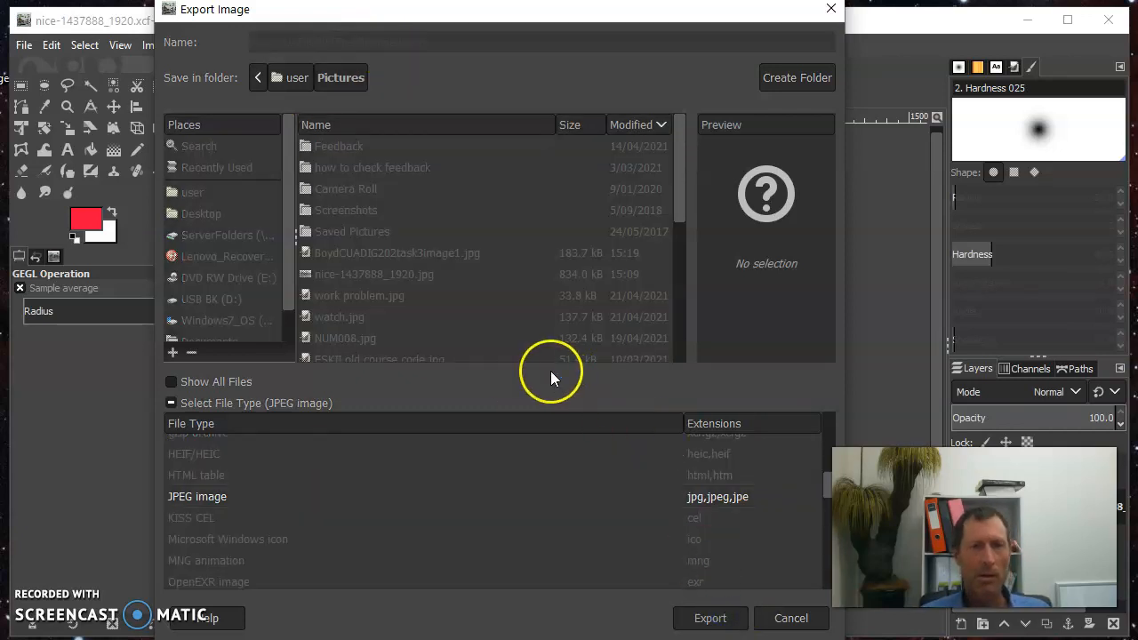
Step: Set the JPEG quality to 50 and export the tram image
{"action": "left_click_drag", "start_coordinate": [656, 254], "coordinate": [620, 255]}
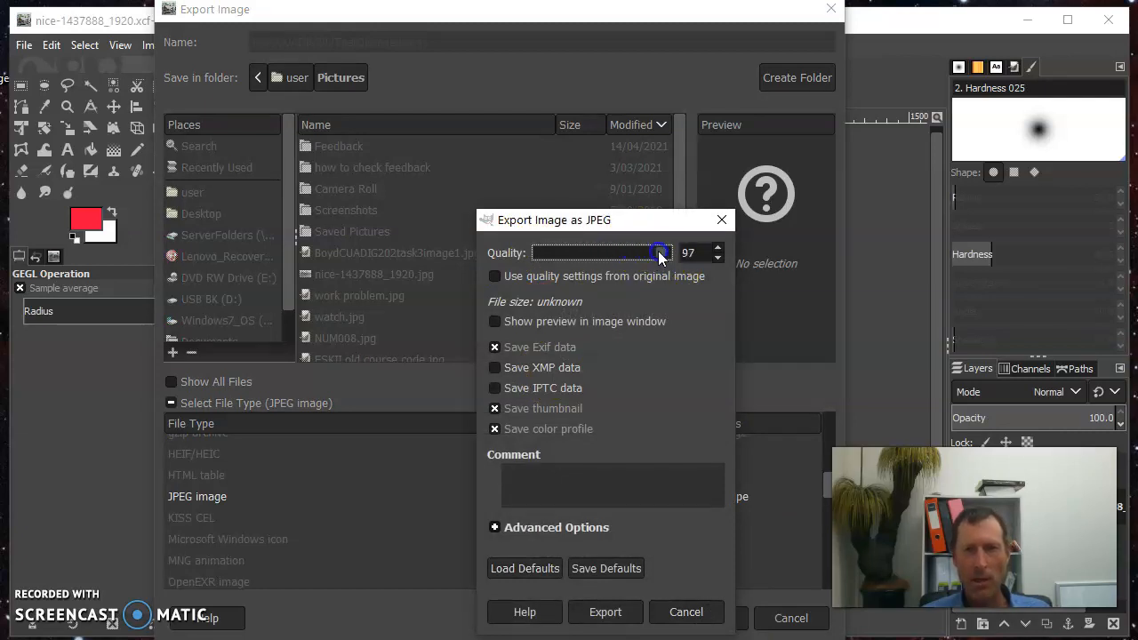
{"action": "left_click_drag", "start_coordinate": [671, 251], "coordinate": [567, 146]}
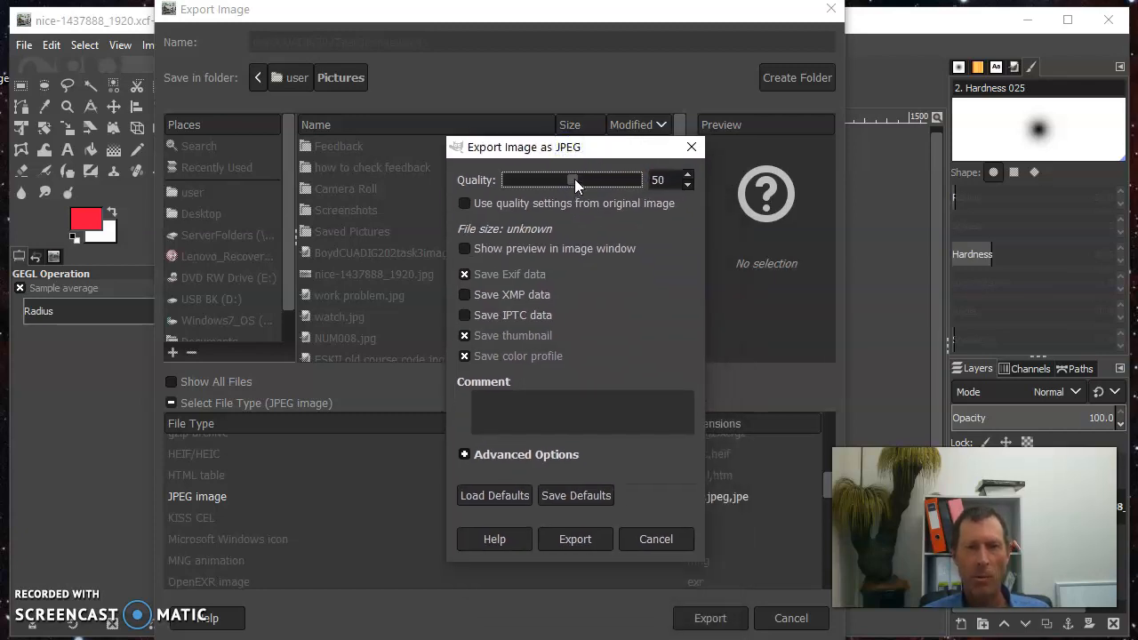
{"action": "left_click", "coordinate": [574, 539]}
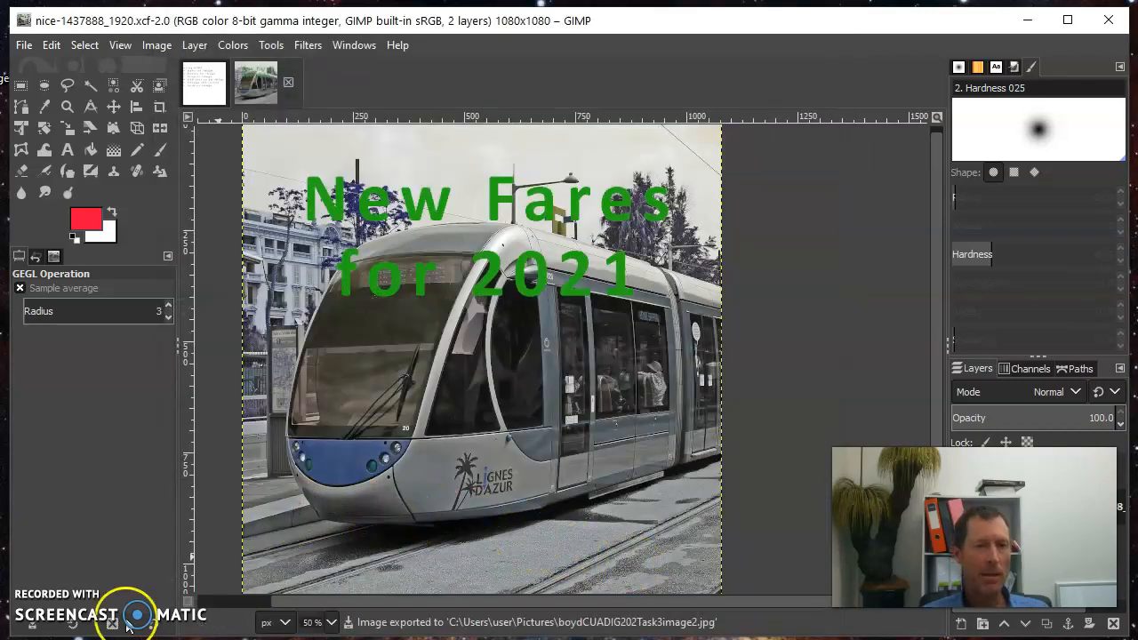
Step: Switch to File Explorer, open the exported image2 JPEG from the Pictures folder in Photos, and view it in a smaller, repositioned window
{"action": "key", "text": "alt+Tab"}
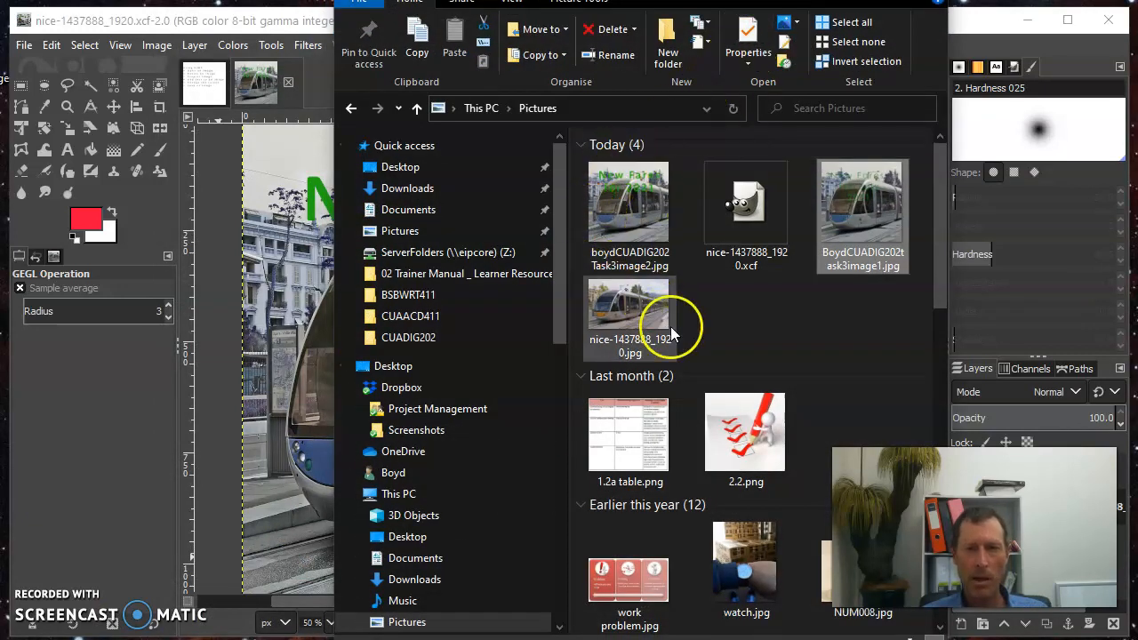
{"action": "left_click", "coordinate": [418, 232]}
{"action": "left_click", "coordinate": [630, 210]}
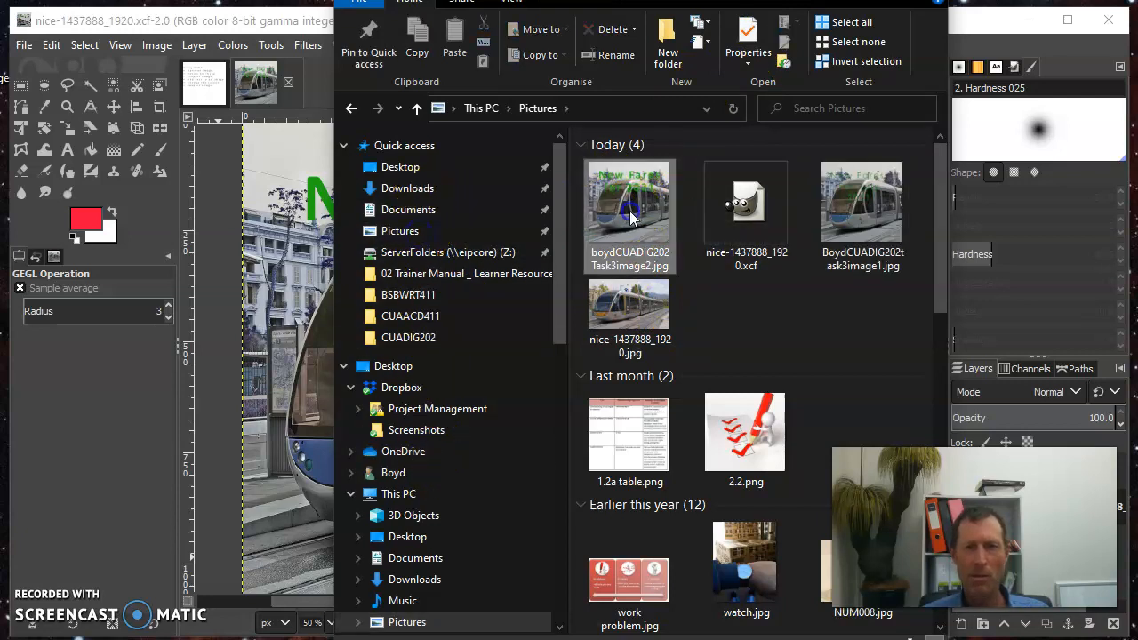
{"action": "double_click", "coordinate": [629, 213]}
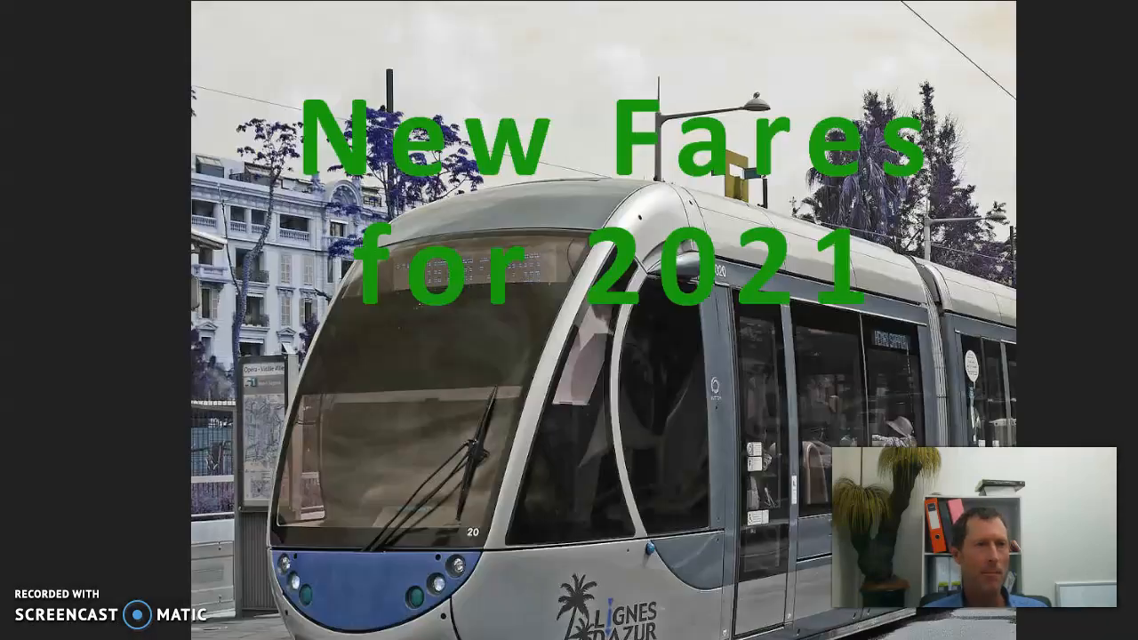
{"action": "key", "text": "super+Down"}
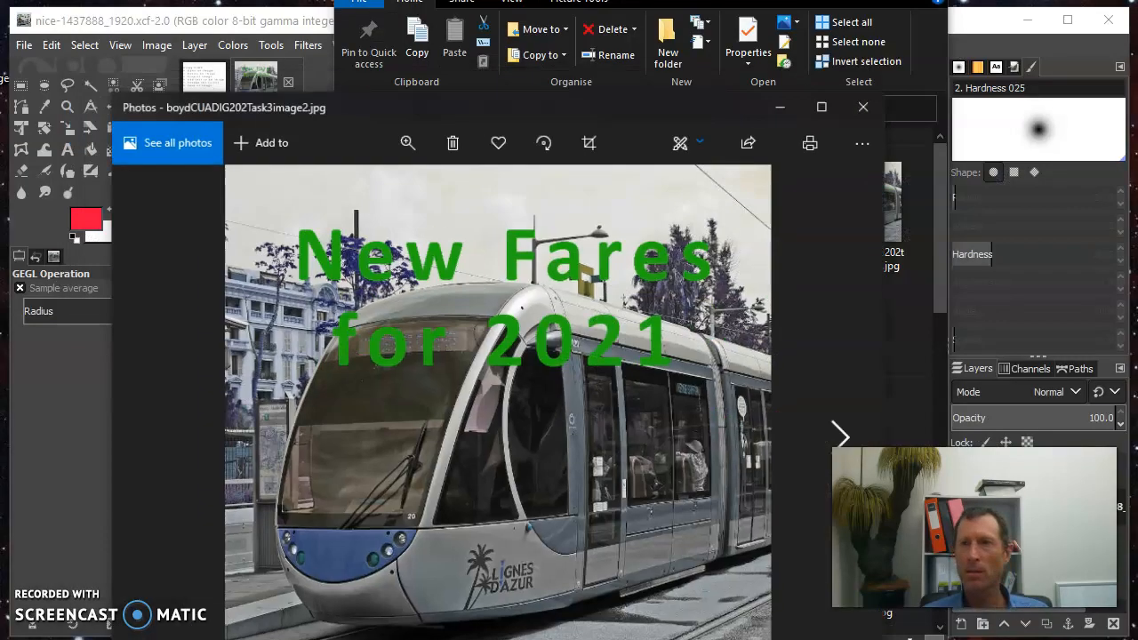
{"action": "left_click_drag", "start_coordinate": [551, 125], "coordinate": [592, 28]}
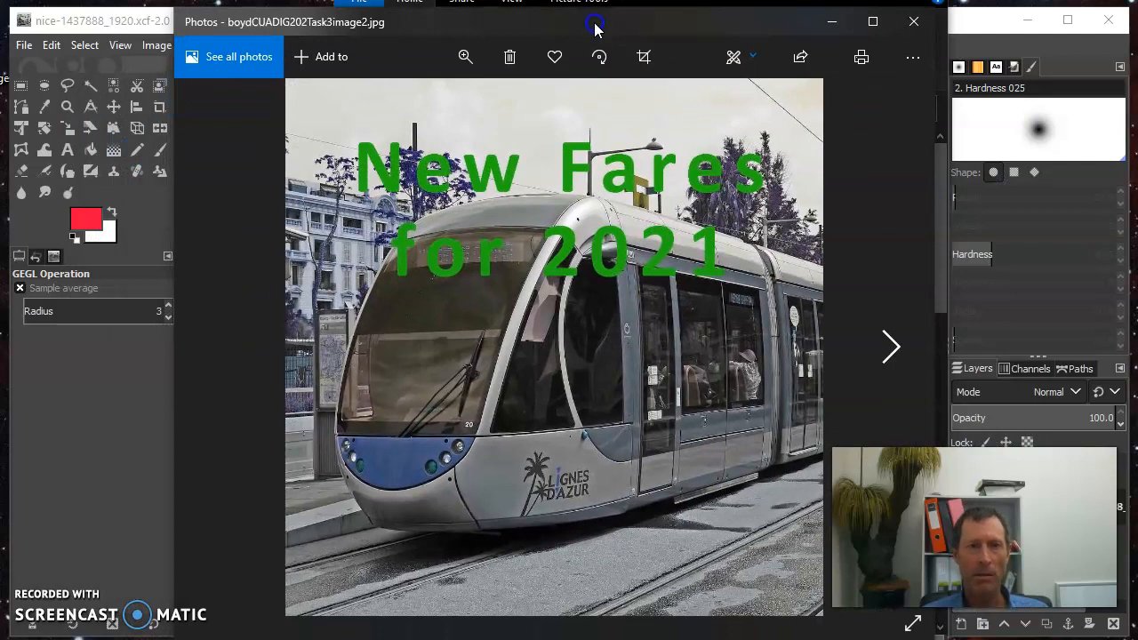